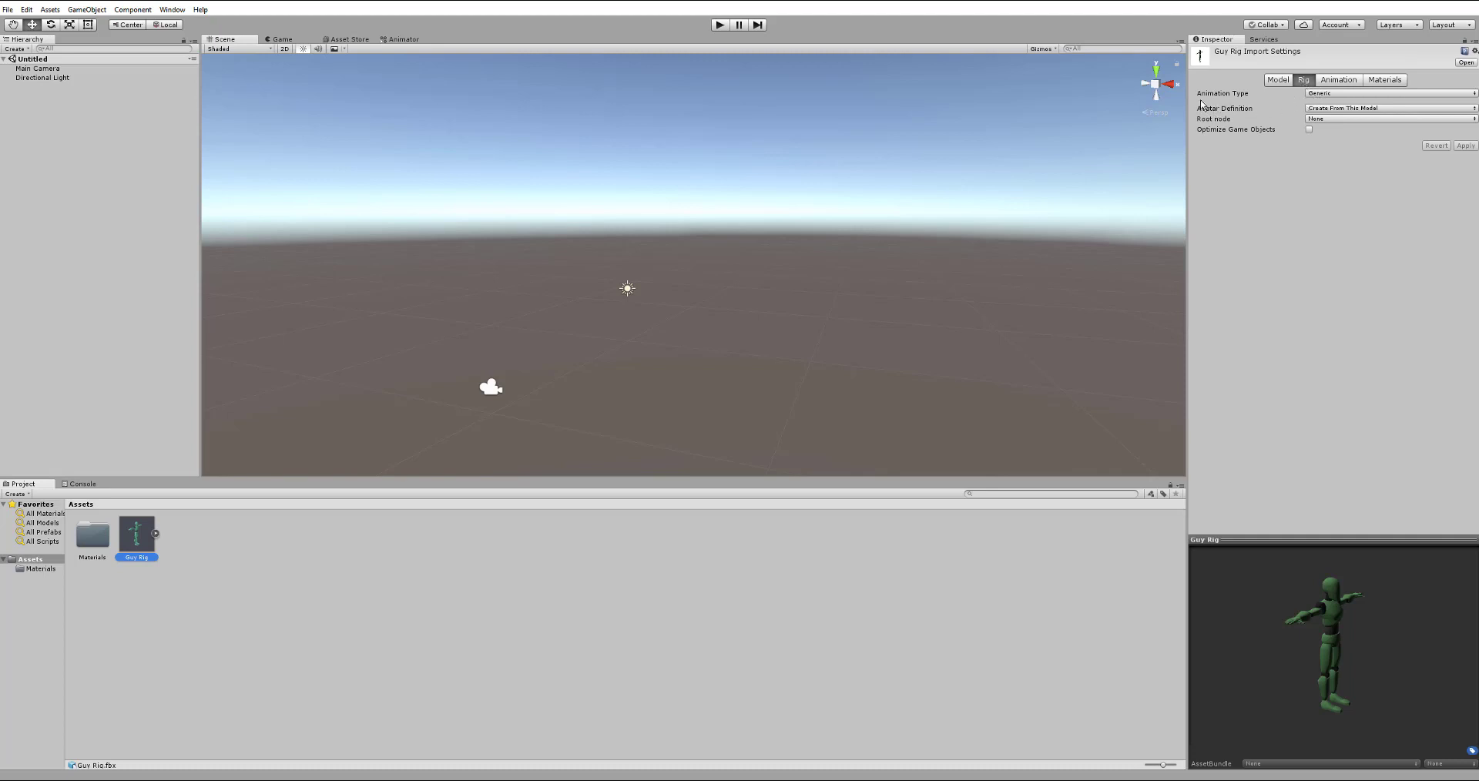
Set the Guy Rig model's animation type to Humanoid, apply it, and open its avatar configuration
click(1347, 95)
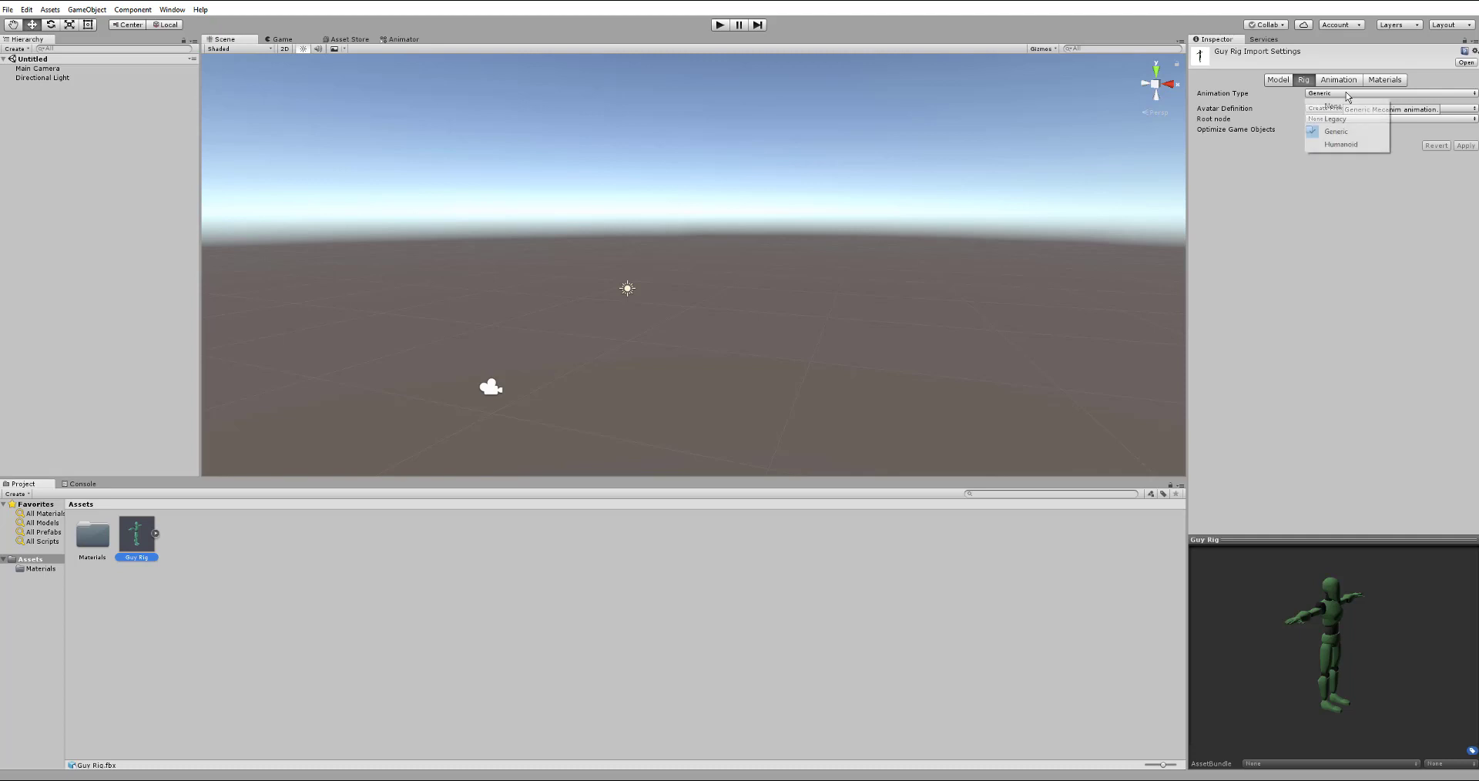
click(1341, 145)
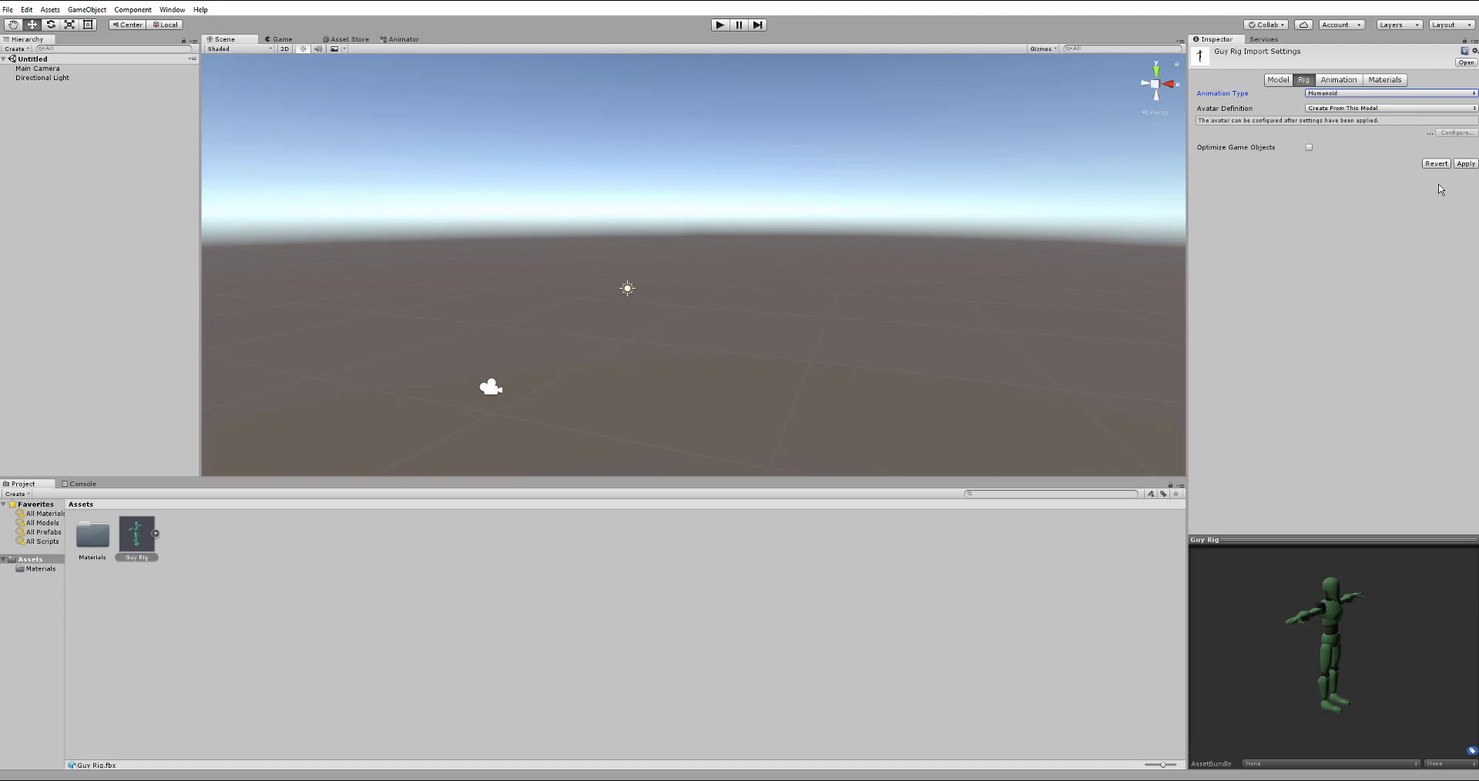
click(1464, 164)
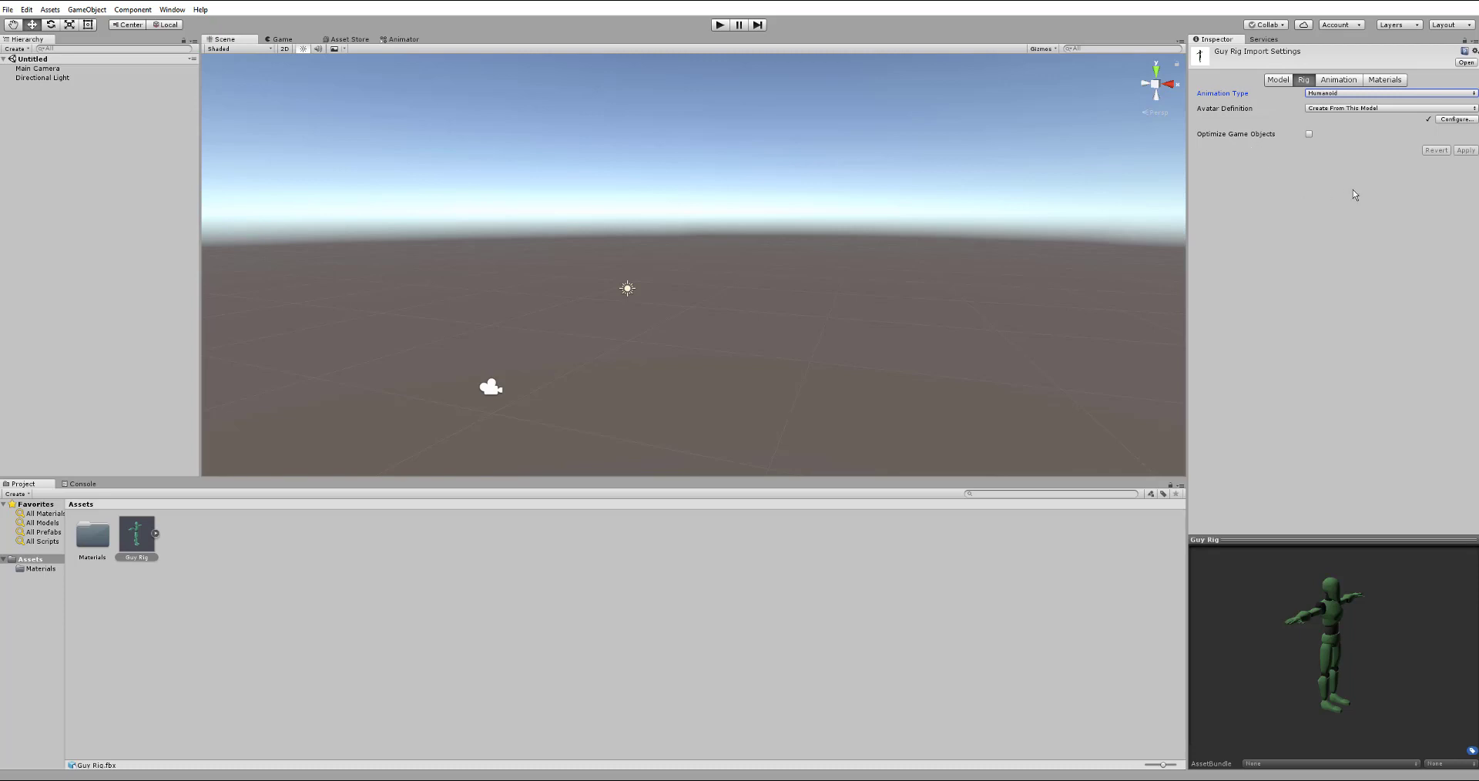
click(1451, 119)
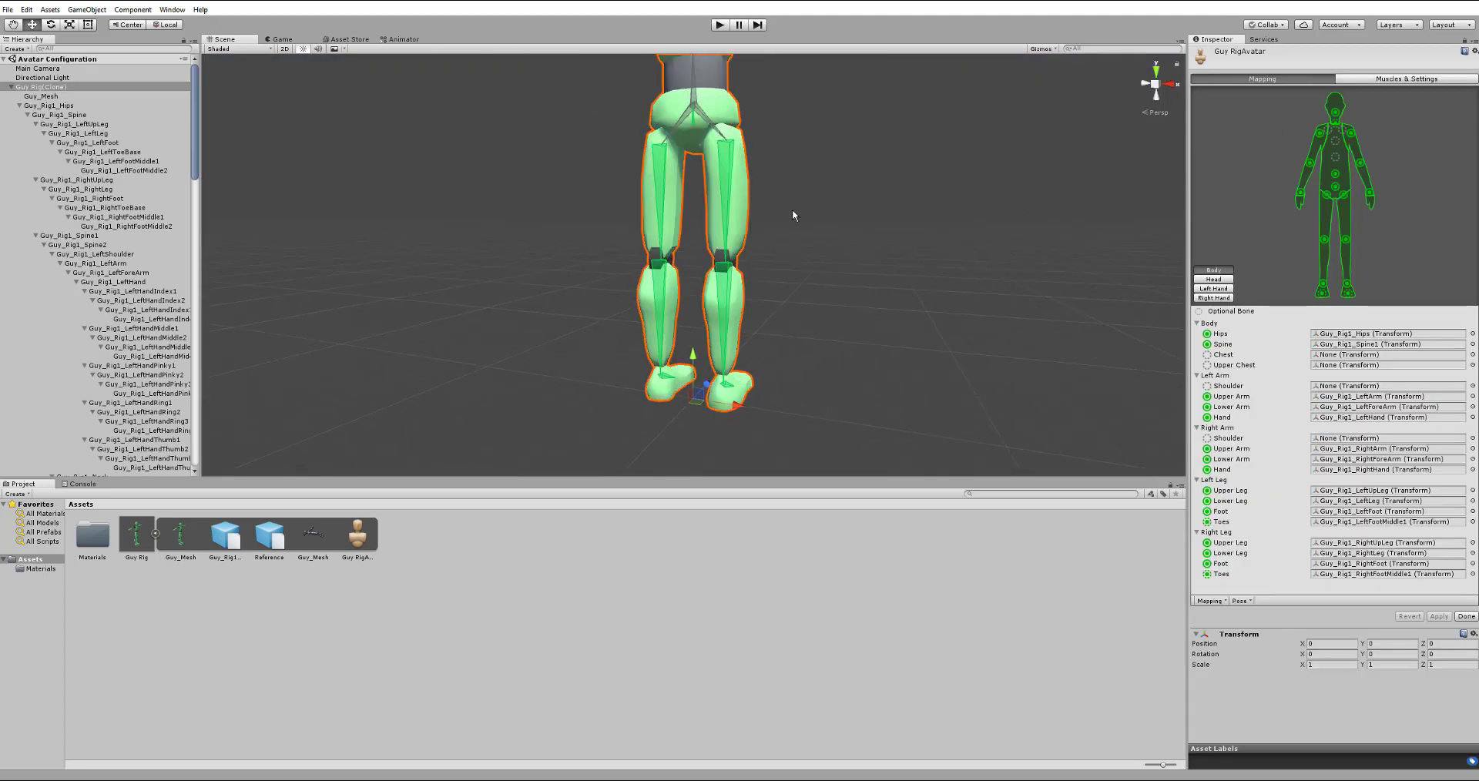
Examine the character's skeleton from several angles and its bone hierarchy, including the right foot bone, with the hierarchy names fully readable
alt+drag(875, 324, 617, 297)
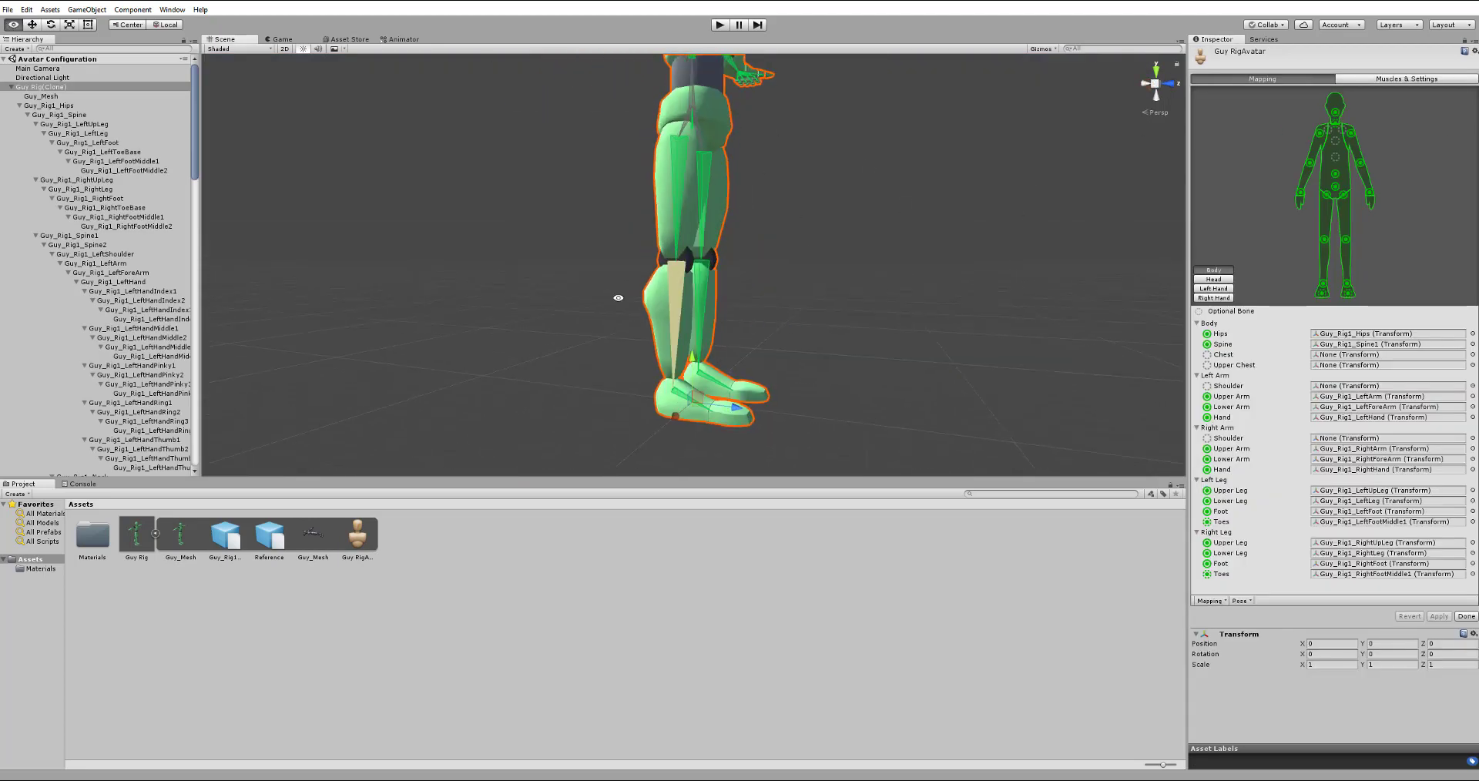
scroll(719, 274, up, 2)
alt+drag(719, 274, 581, 247)
scroll(611, 243, down, 4)
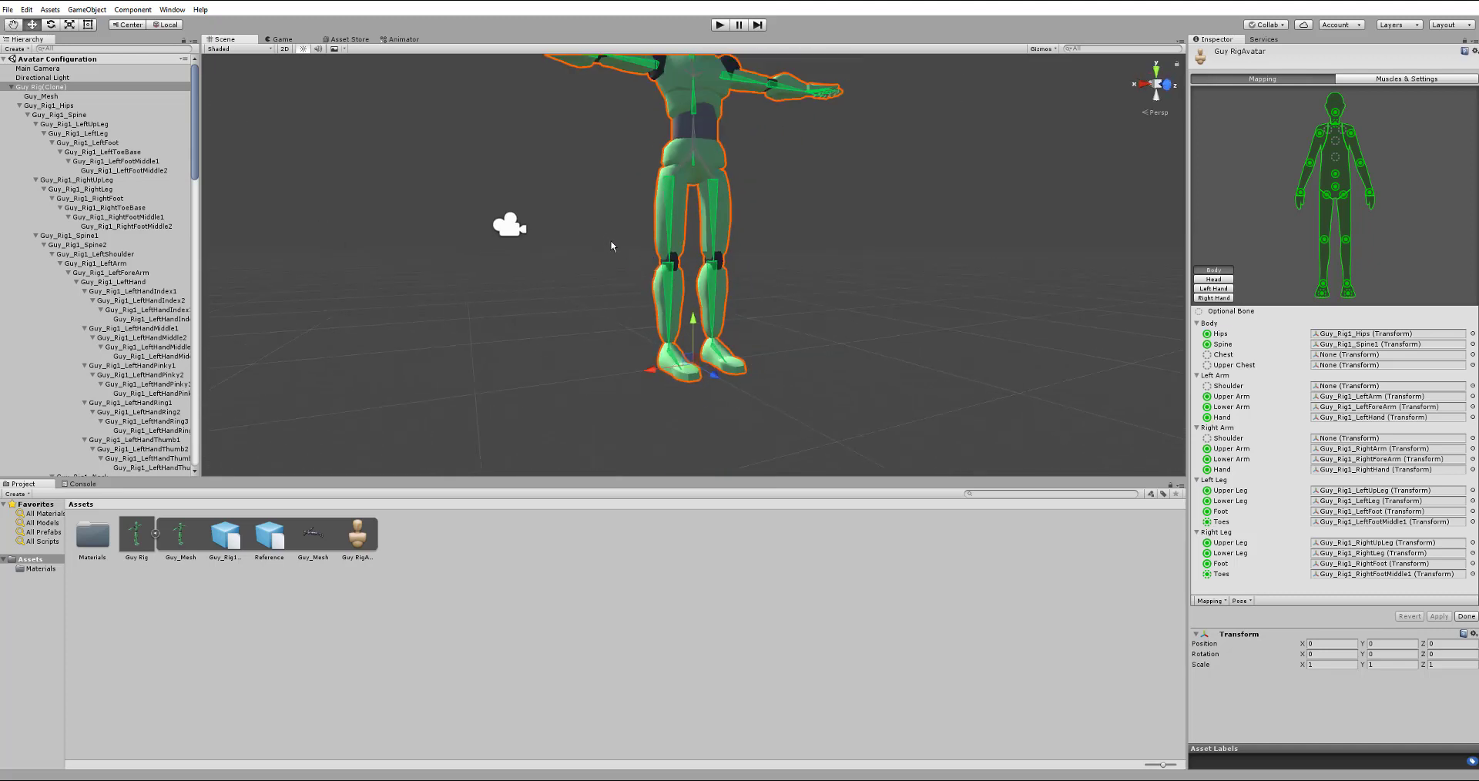
scroll(613, 245, down, 4)
alt+drag(937, 252, 812, 260)
middle_drag(853, 257, 857, 286)
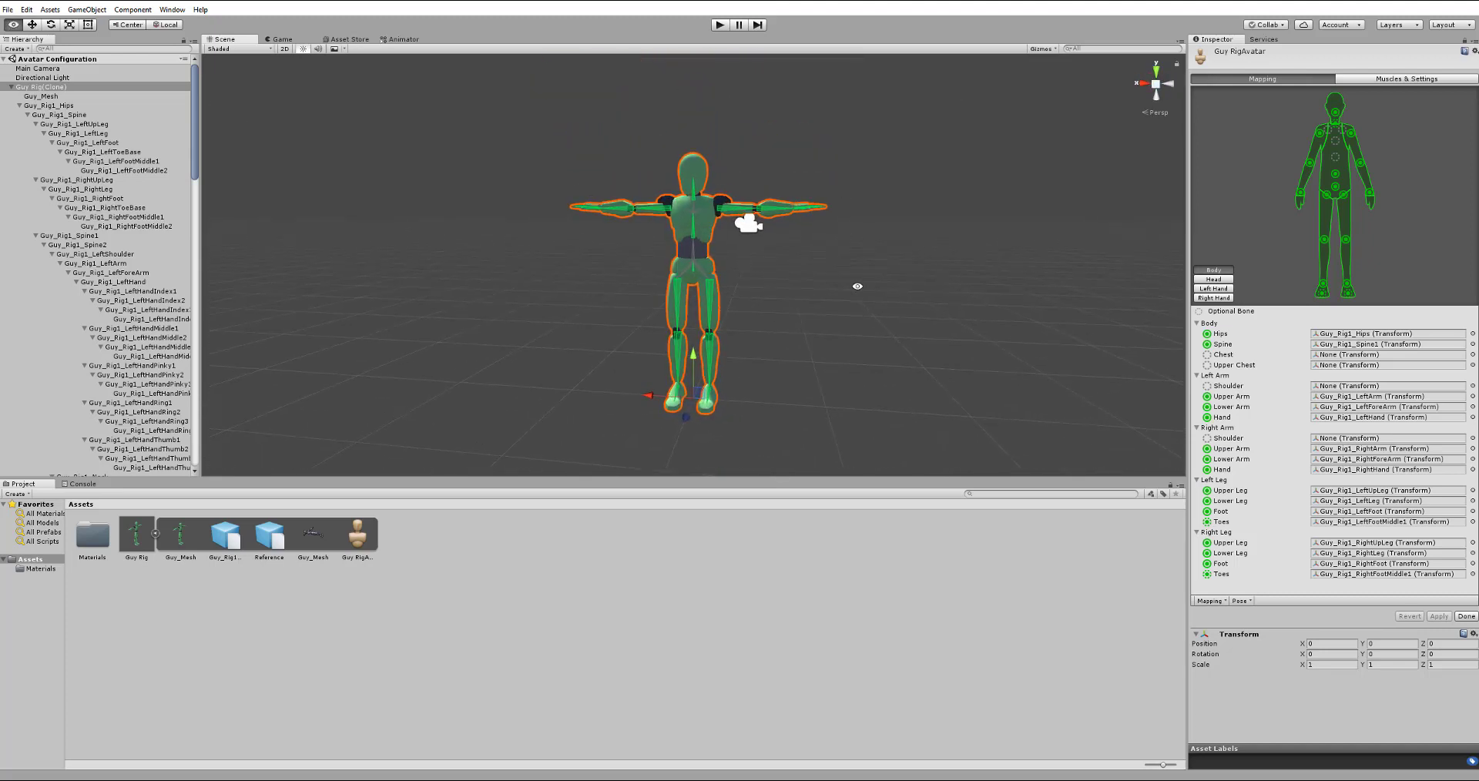
scroll(898, 281, up, 2)
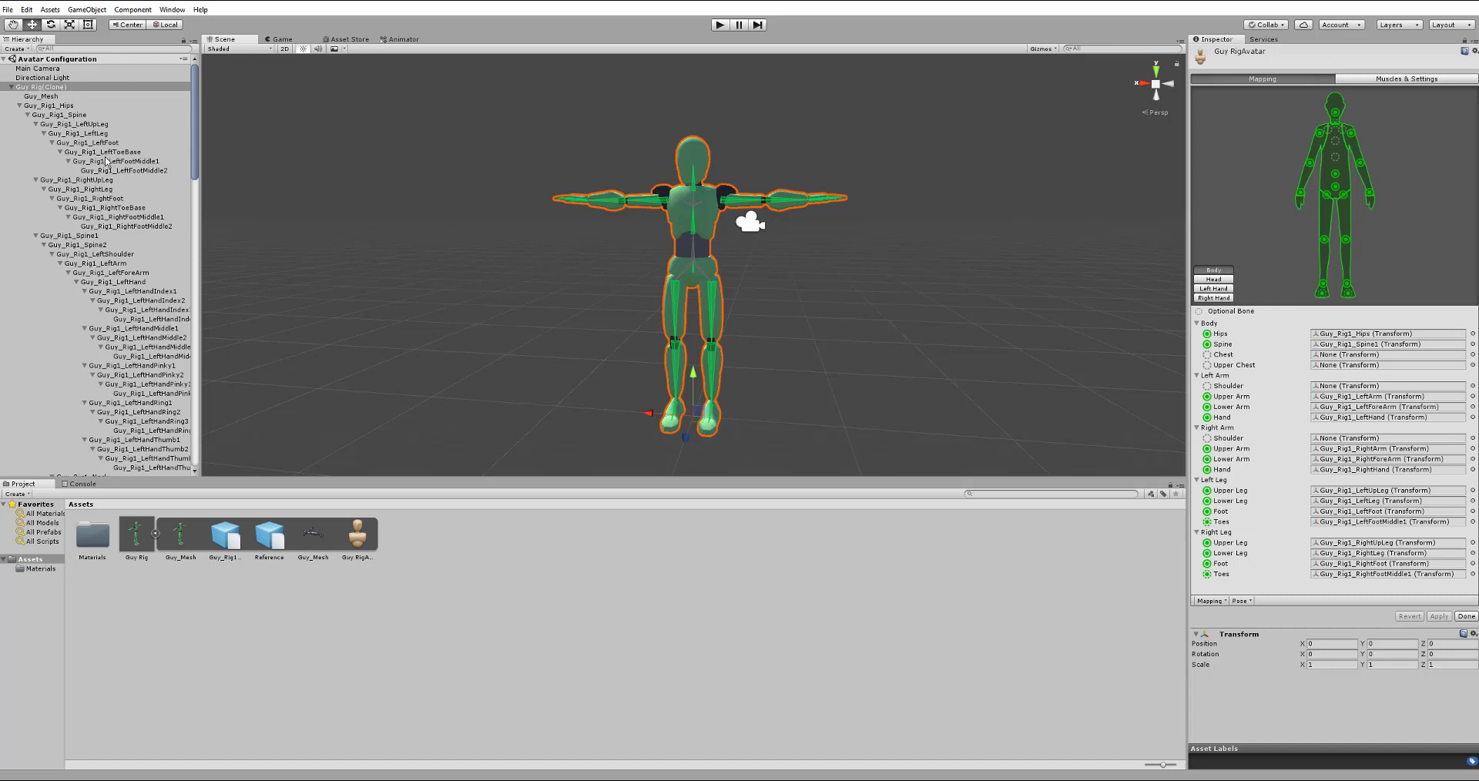
drag(201, 149, 316, 149)
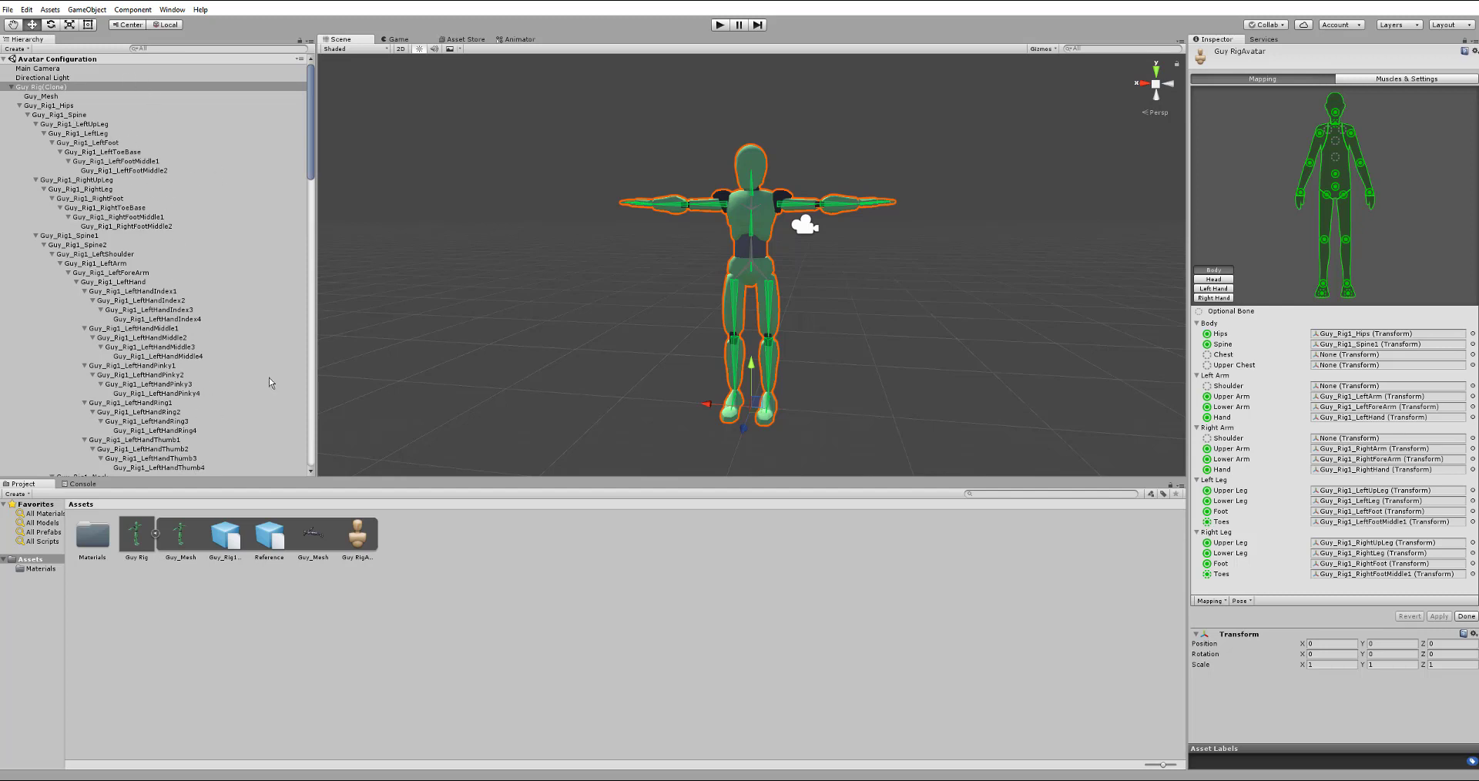
click(147, 199)
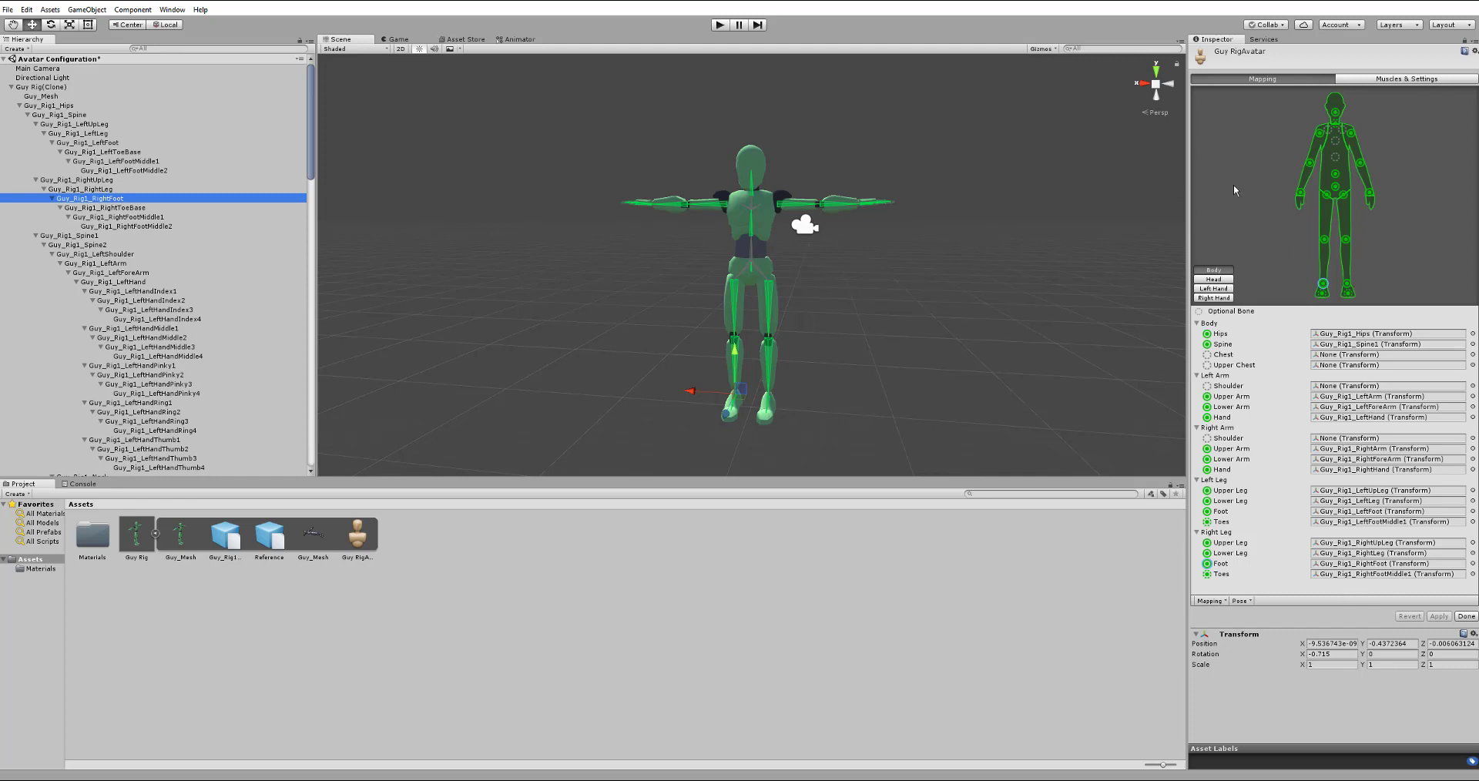
alt+drag(975, 317, 953, 288)
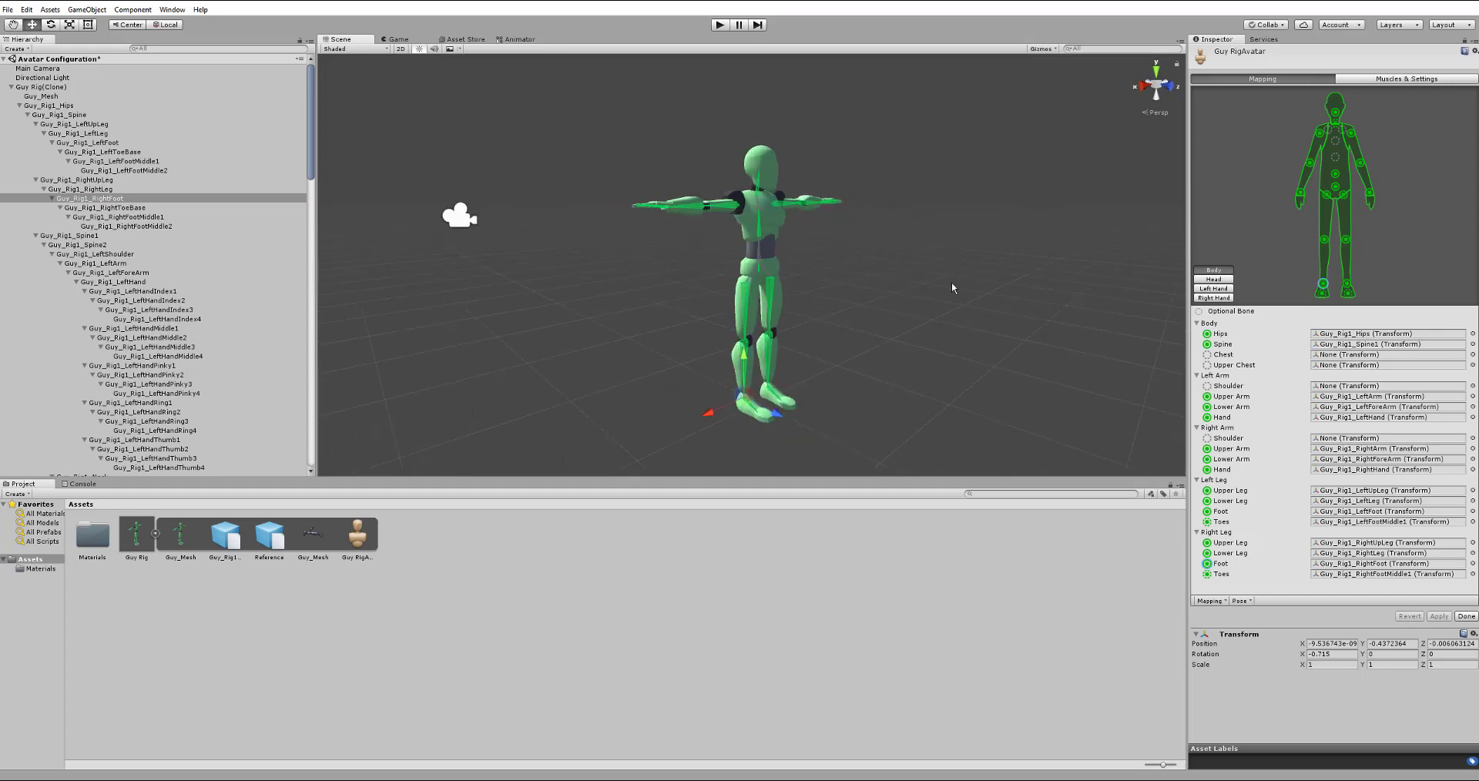
Map the Left Arm's Shoulder bone to Guy_Rig1_LeftShoulder, searching the transforms for "shoulder"
click(1224, 387)
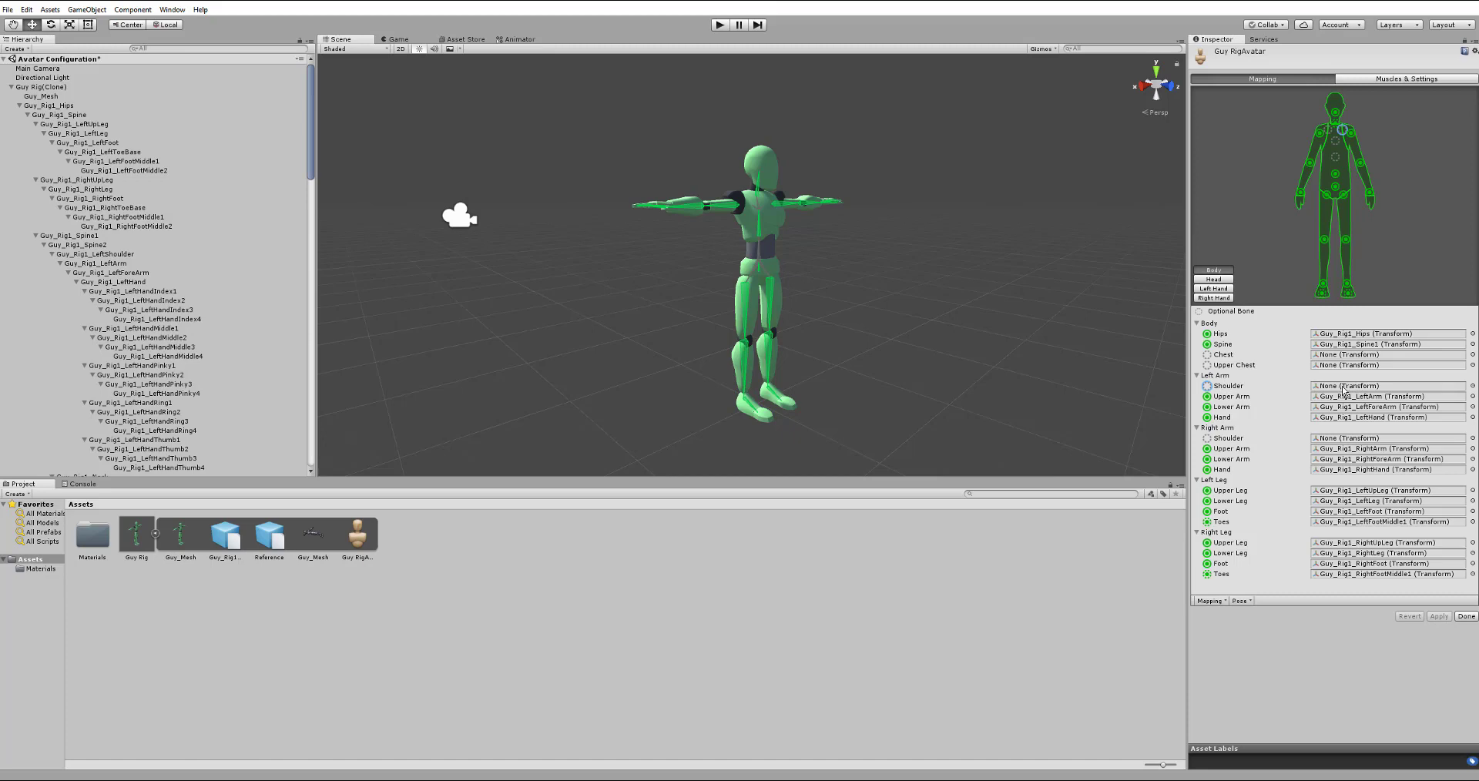
click(1472, 386)
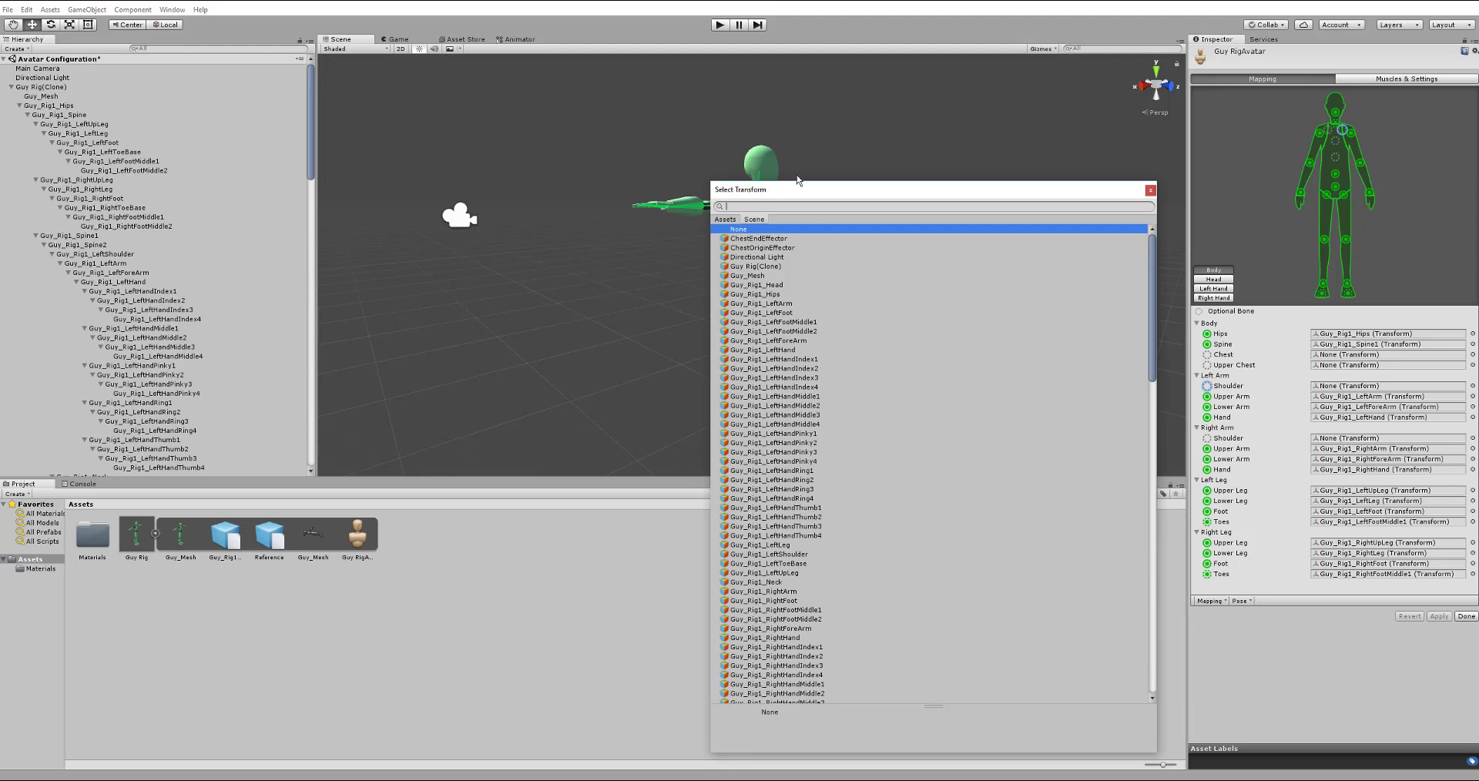
drag(785, 192, 809, 123)
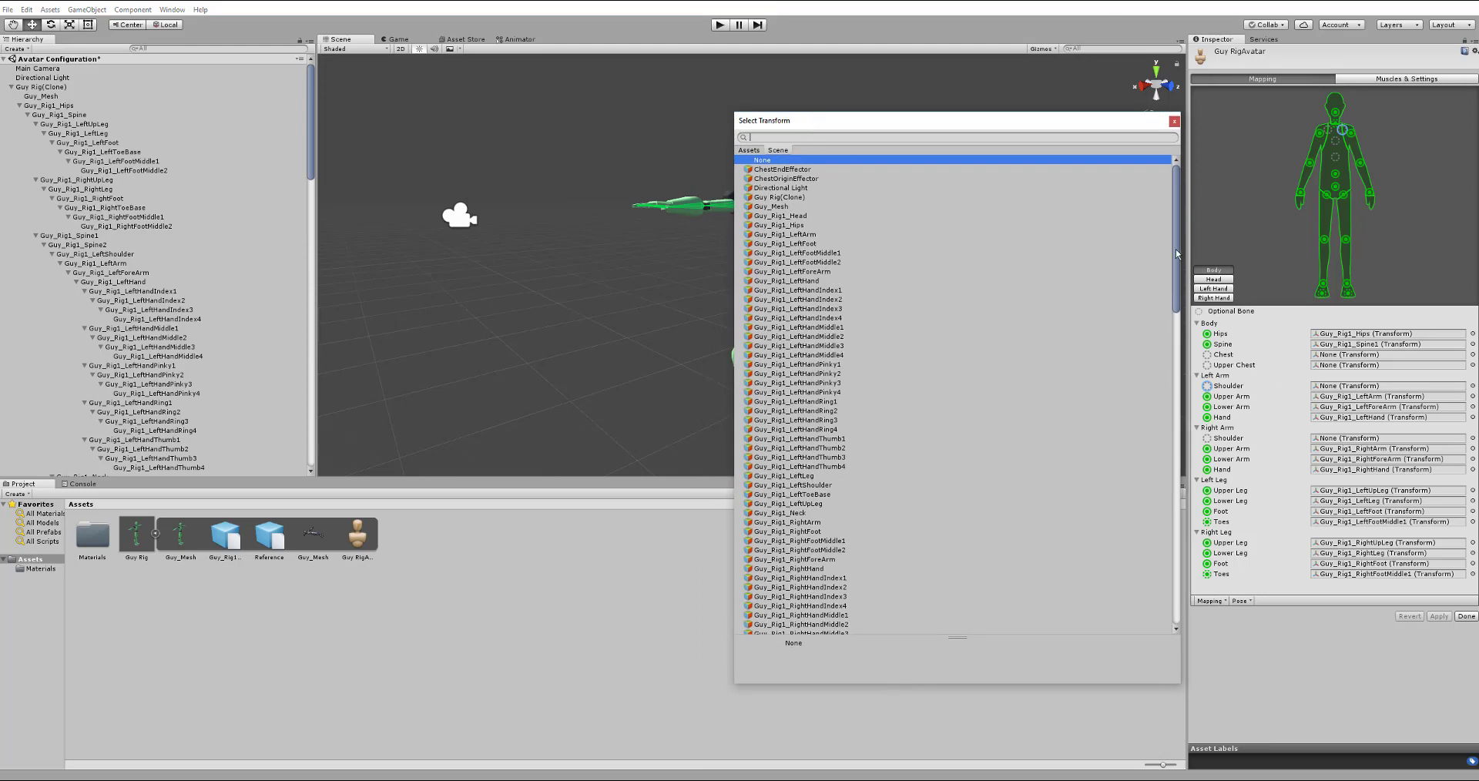
drag(1175, 253, 1126, 168)
text(shoulder)
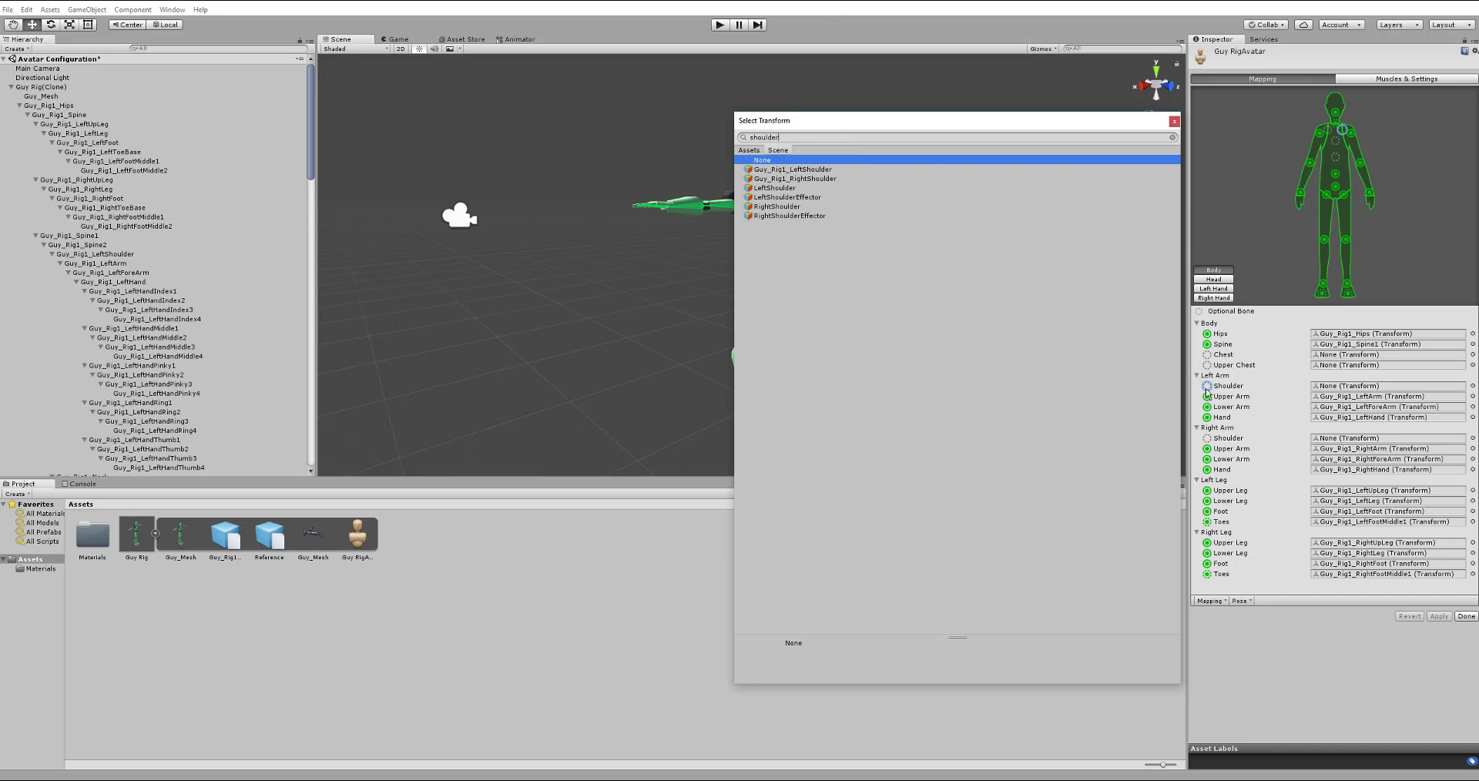
click(797, 170)
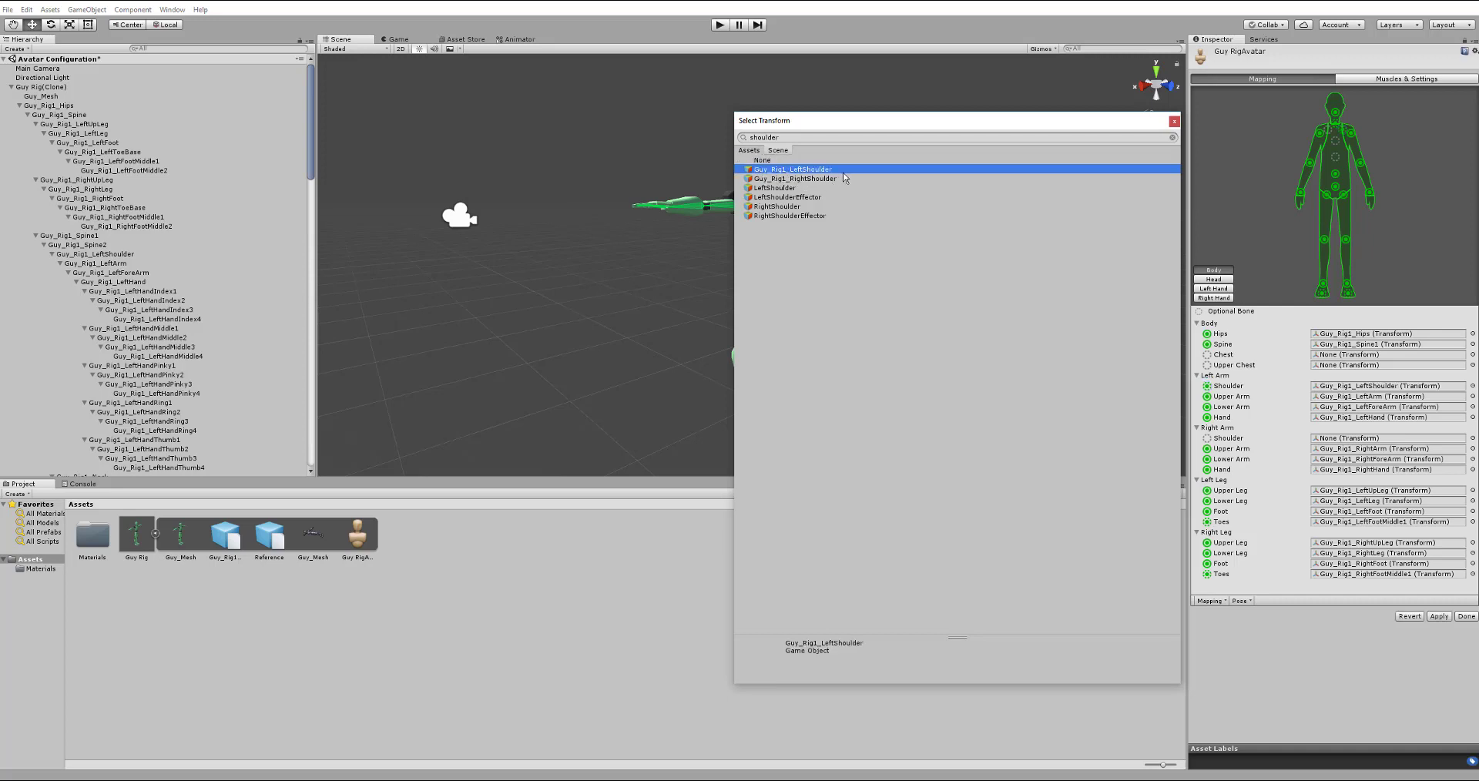
double_click(819, 169)
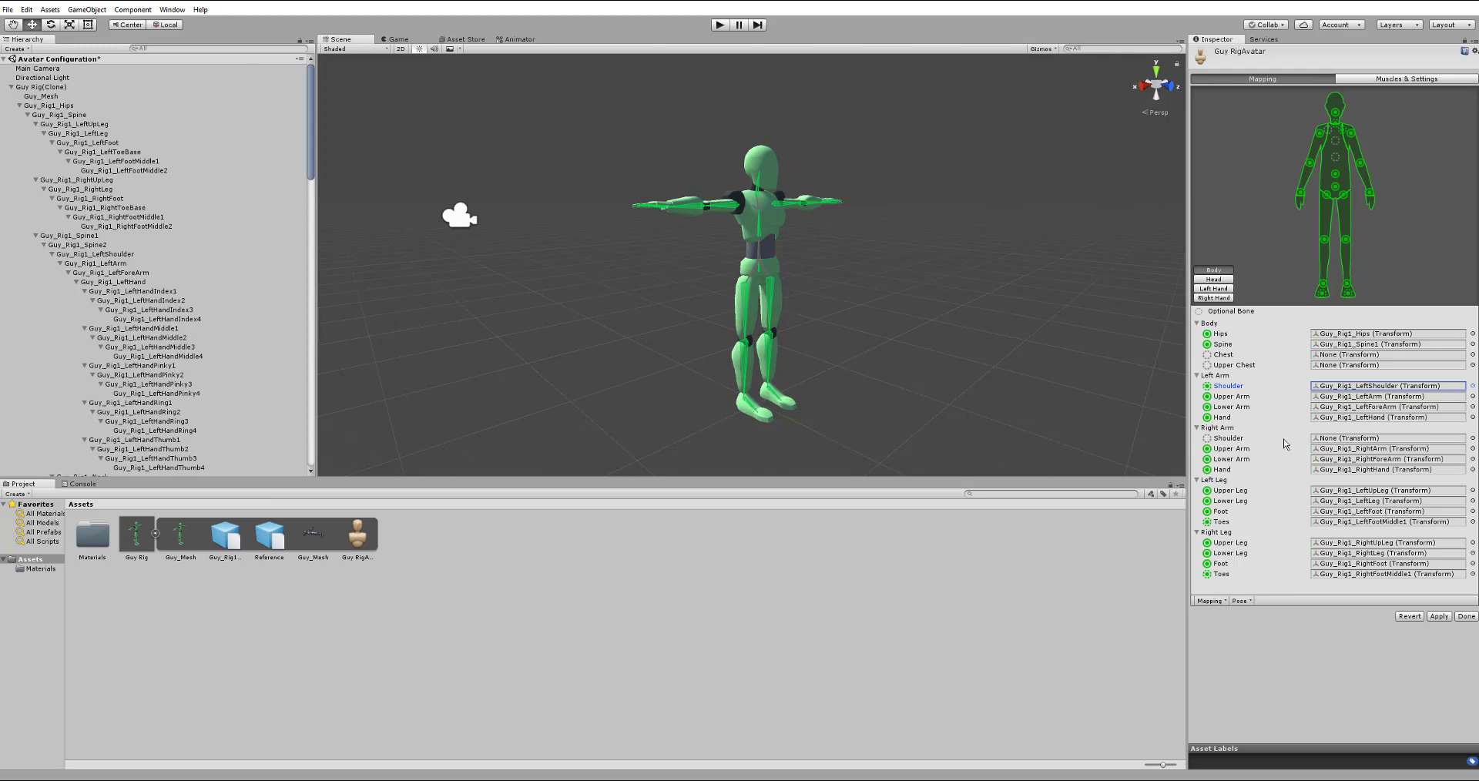
Map the Right Arm's Shoulder bone to Guy_Rig1_RightShoulder, searching the transforms for "shoulder"
click(1471, 438)
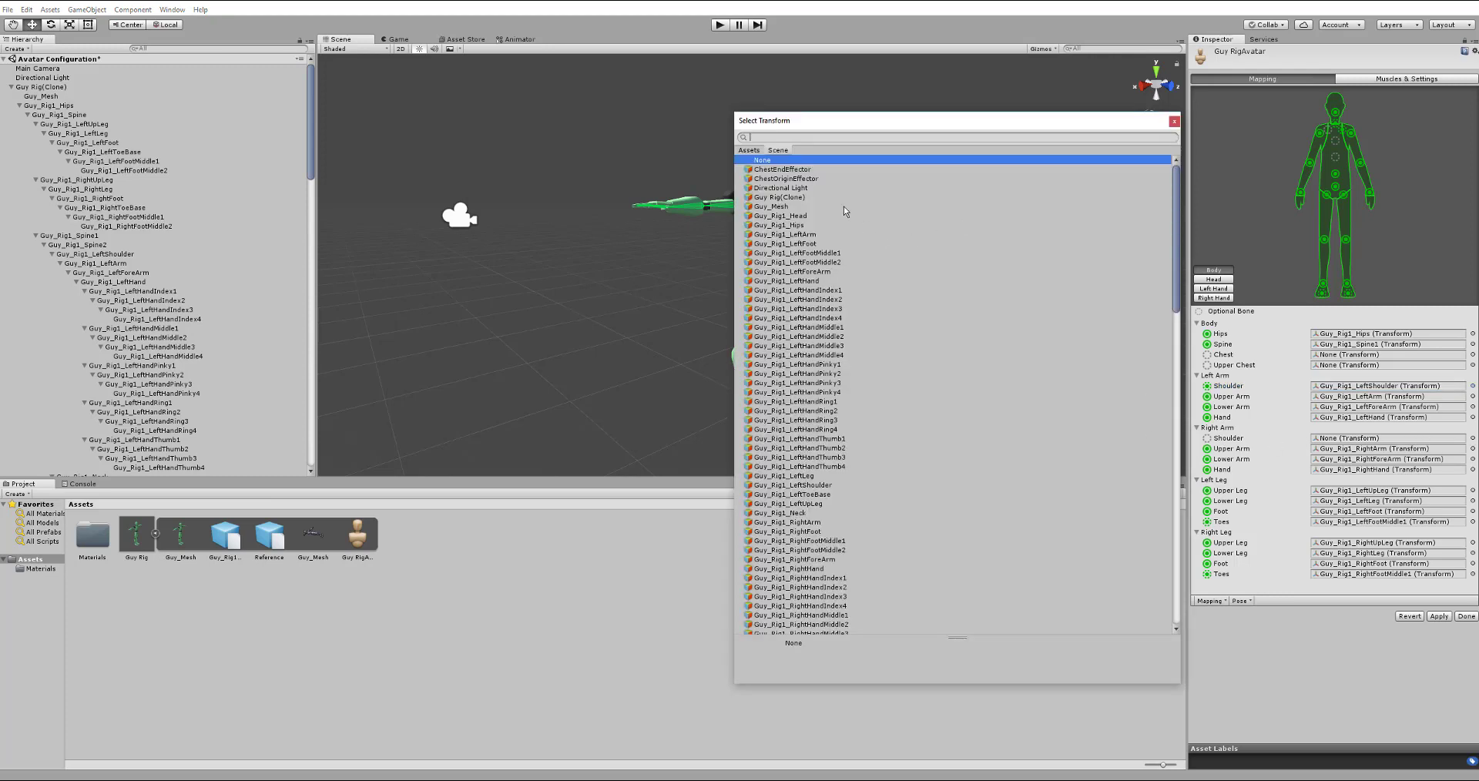
double_click(824, 255)
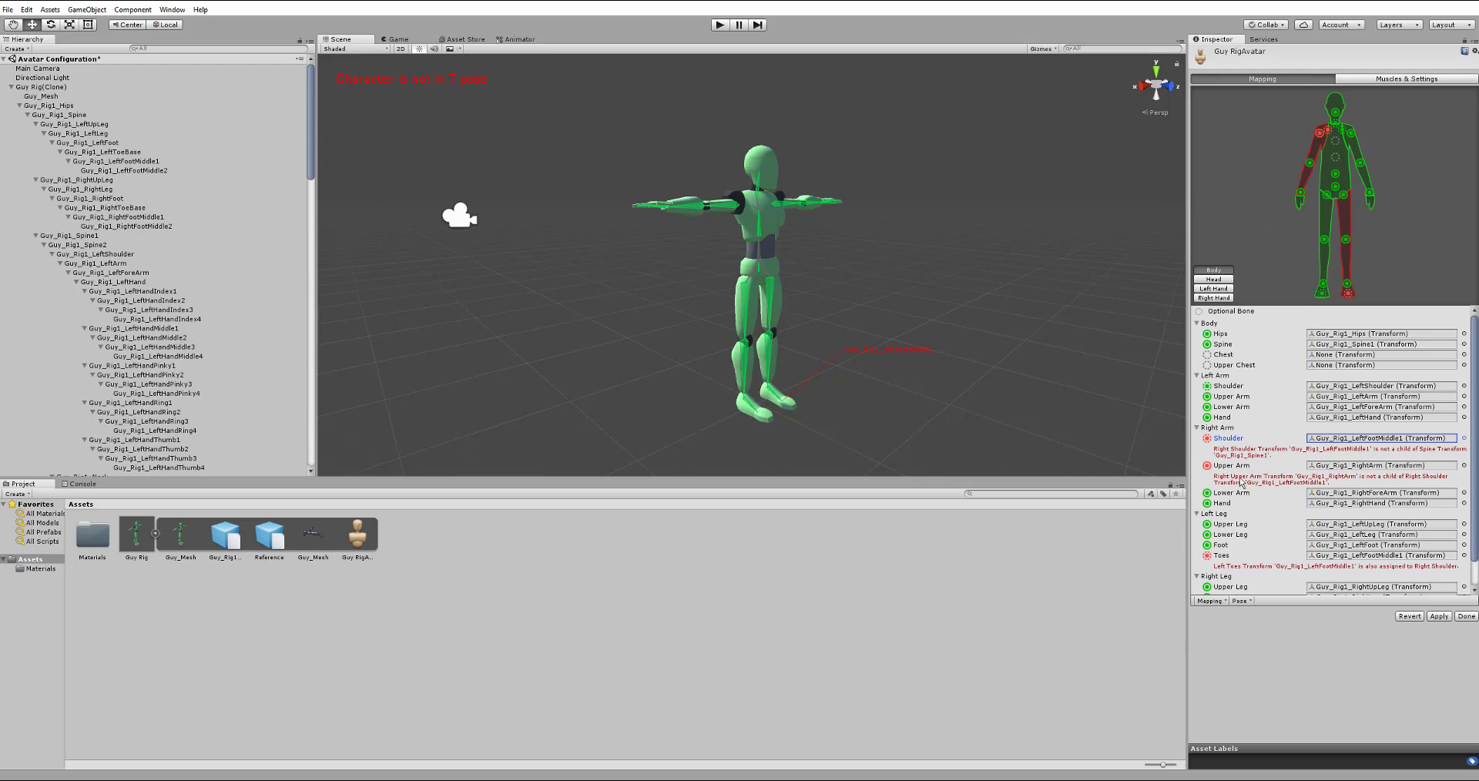
click(1463, 438)
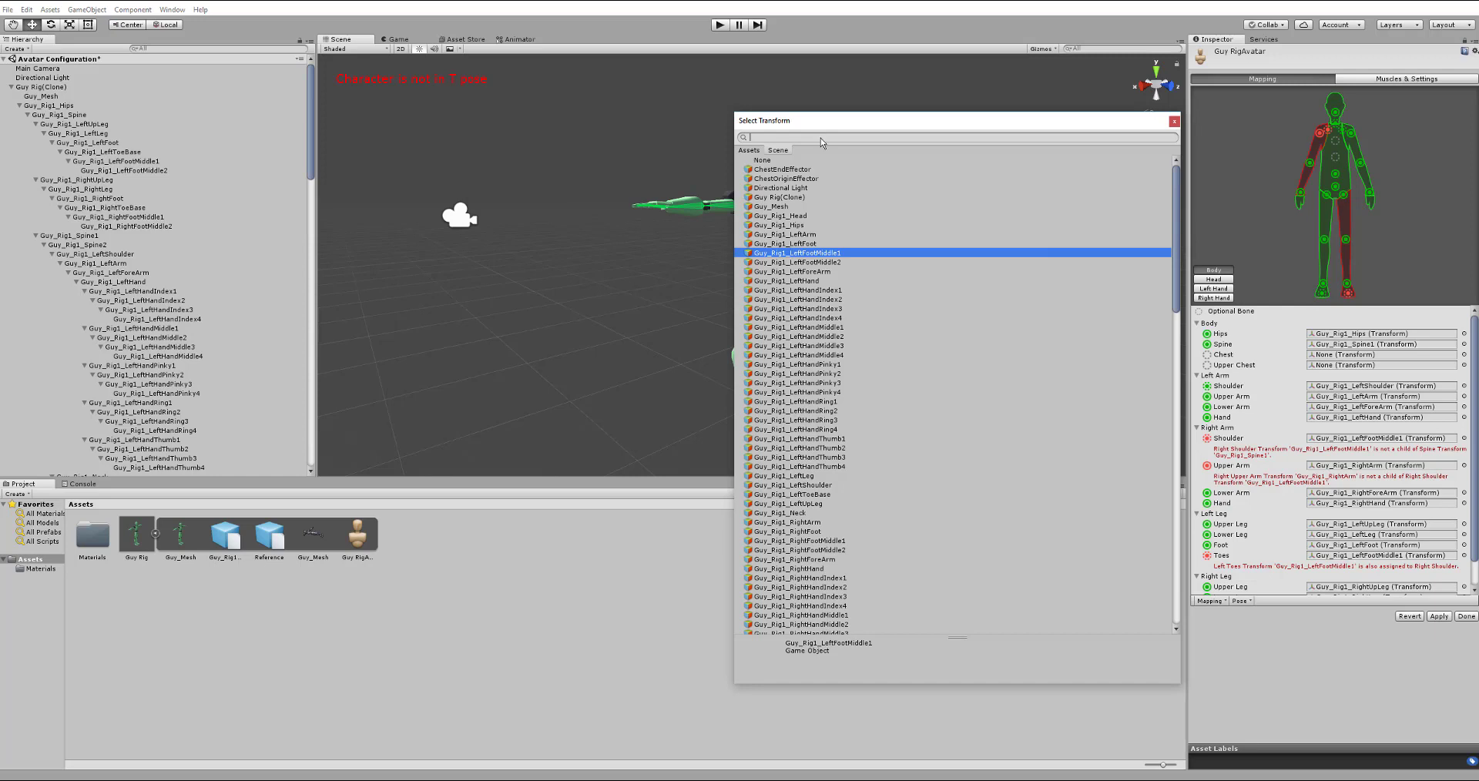
text(shoulder)
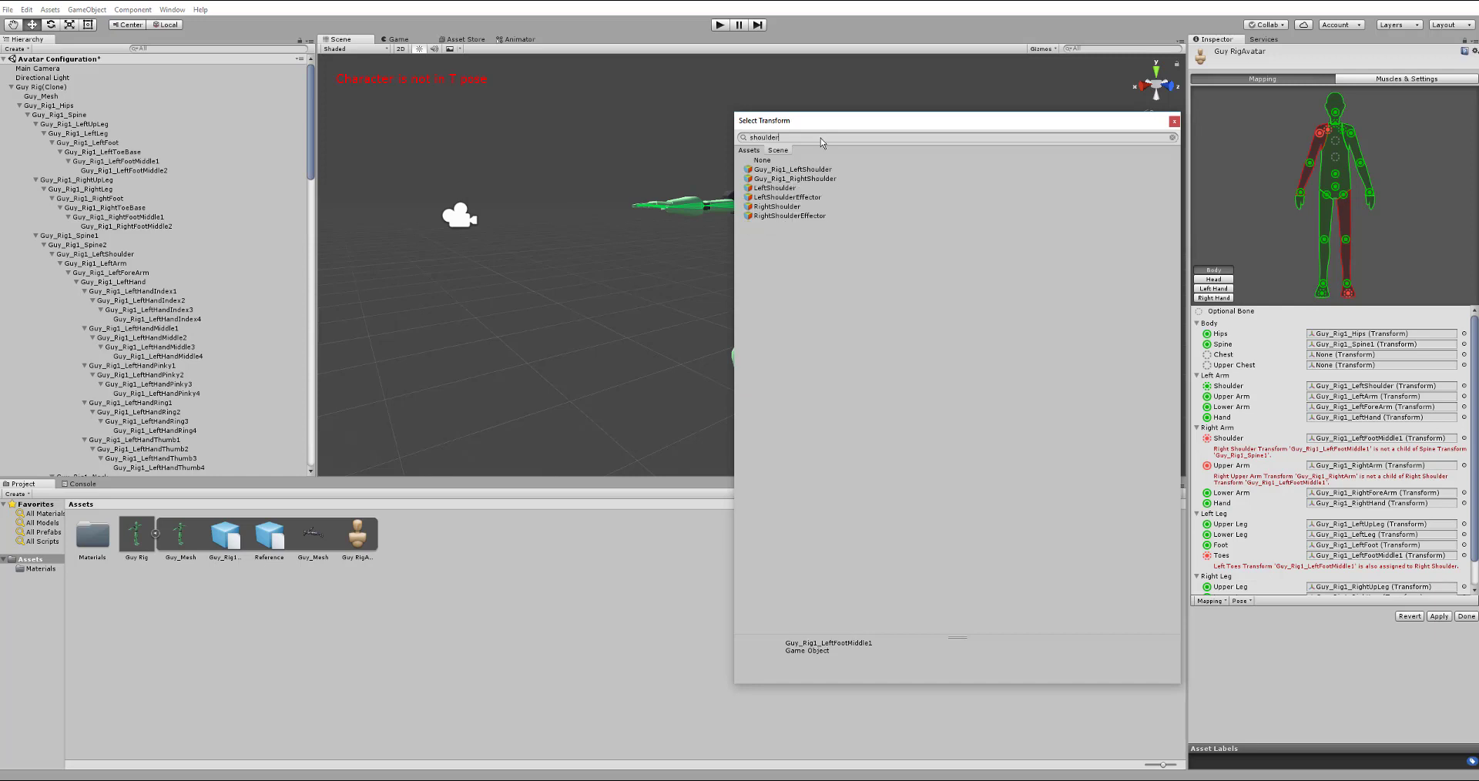
double_click(794, 178)
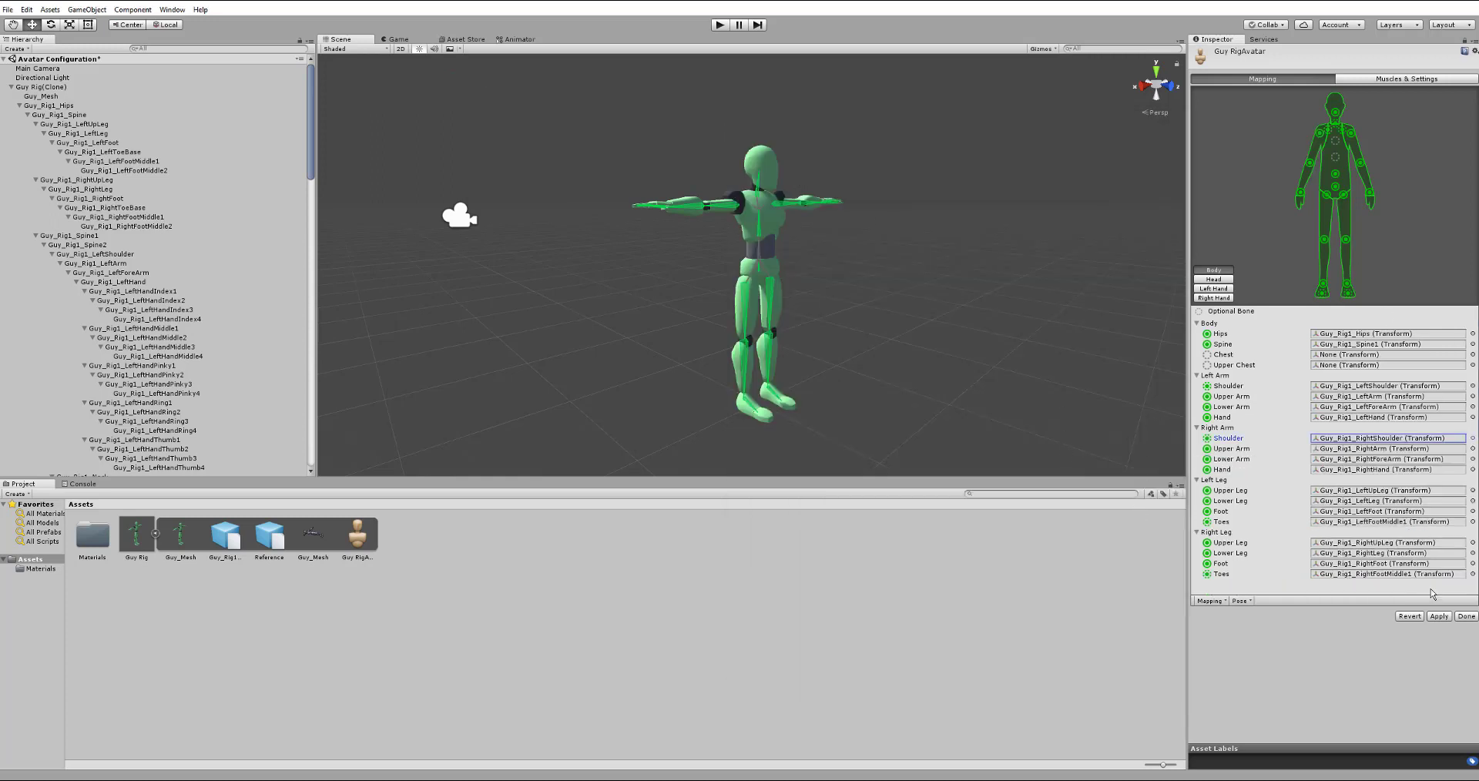
Check the head and hand bone mappings, and apply and close the avatar configuration
click(1226, 279)
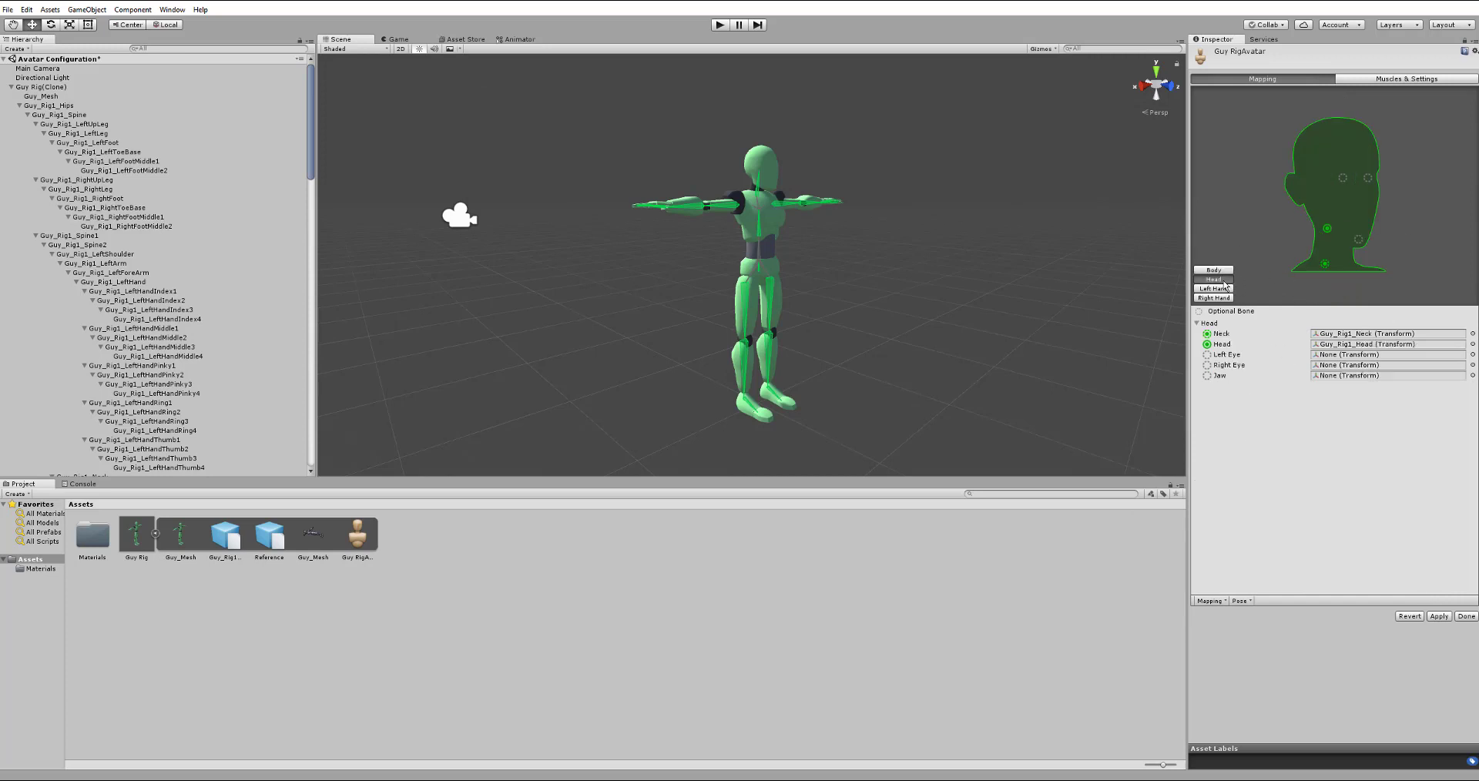
click(1223, 297)
click(1225, 288)
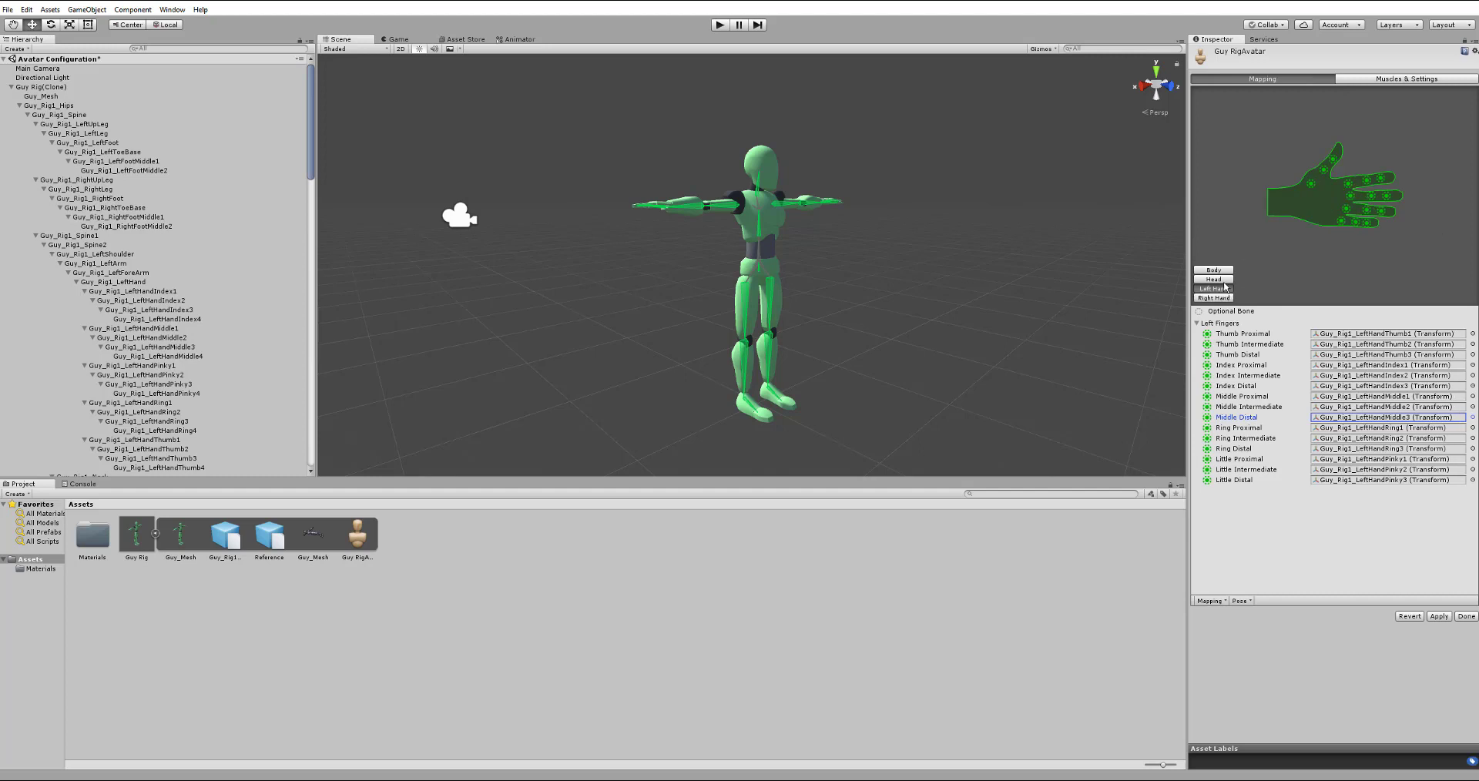
click(1226, 279)
click(1226, 269)
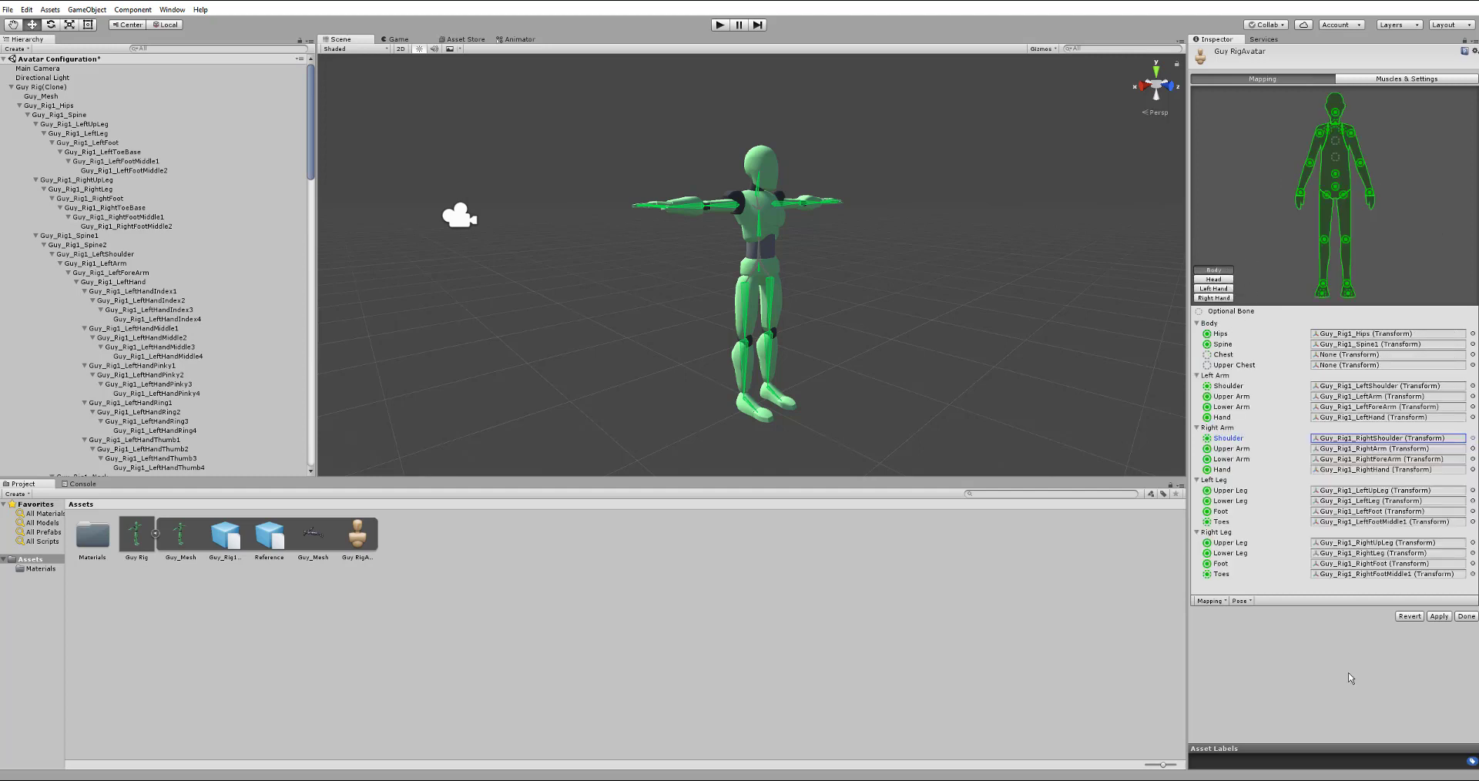
click(1437, 617)
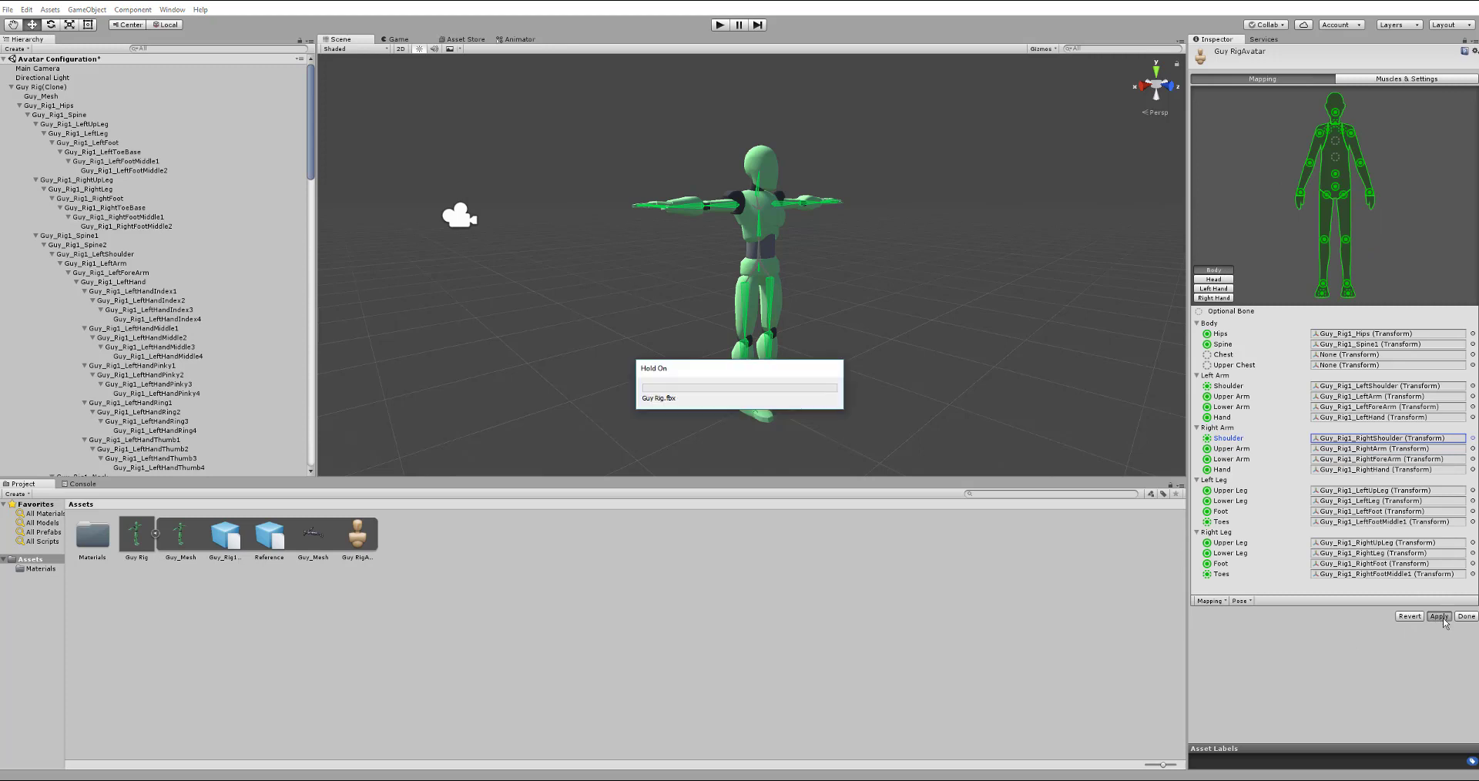
click(1465, 617)
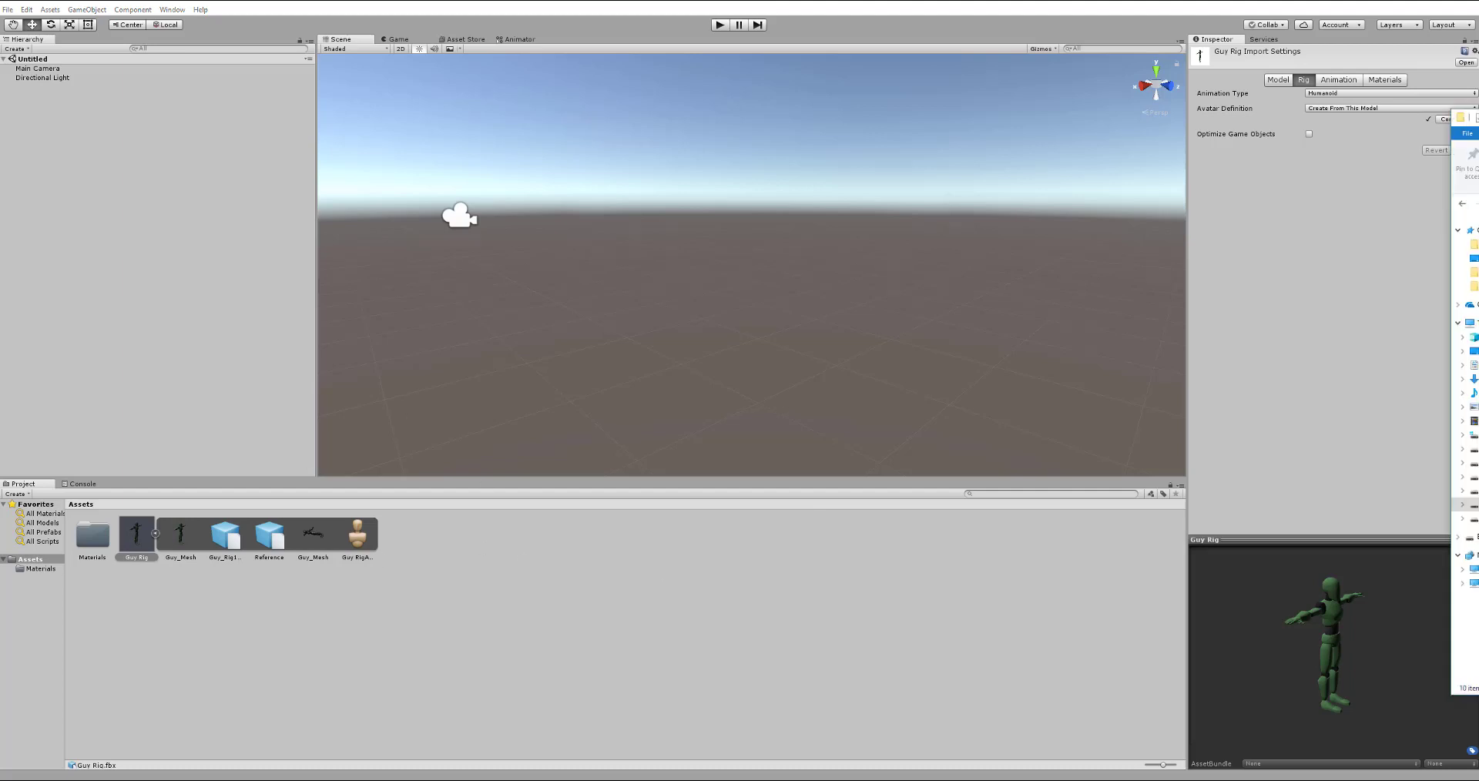
Import the nine Guy Anim FBX files, from Box Cross Hook through Walk, from the Guy Animation Export Cleanup folder into Assets
drag(1478, 129, 1216, 137)
drag(1076, 135, 1096, 134)
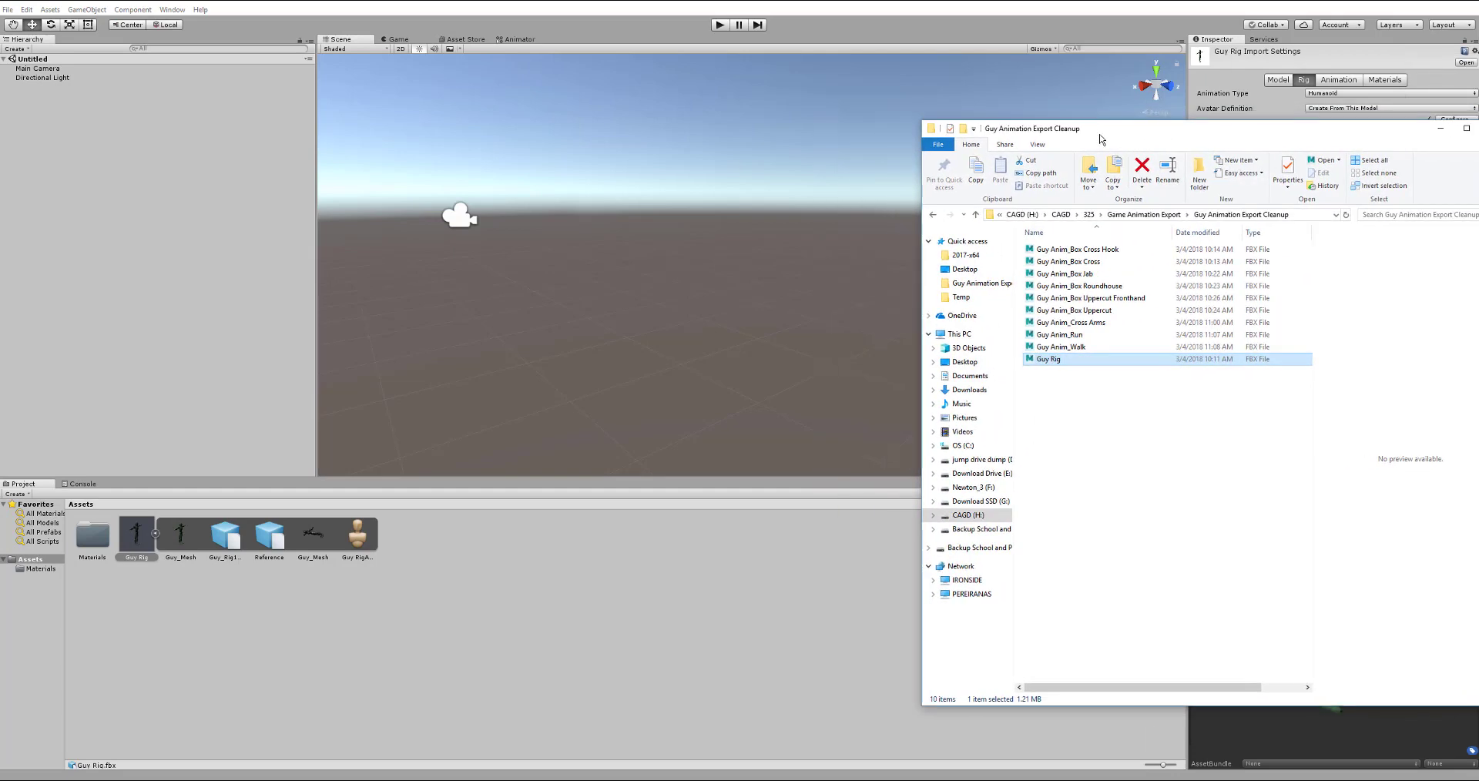
click(1090, 252)
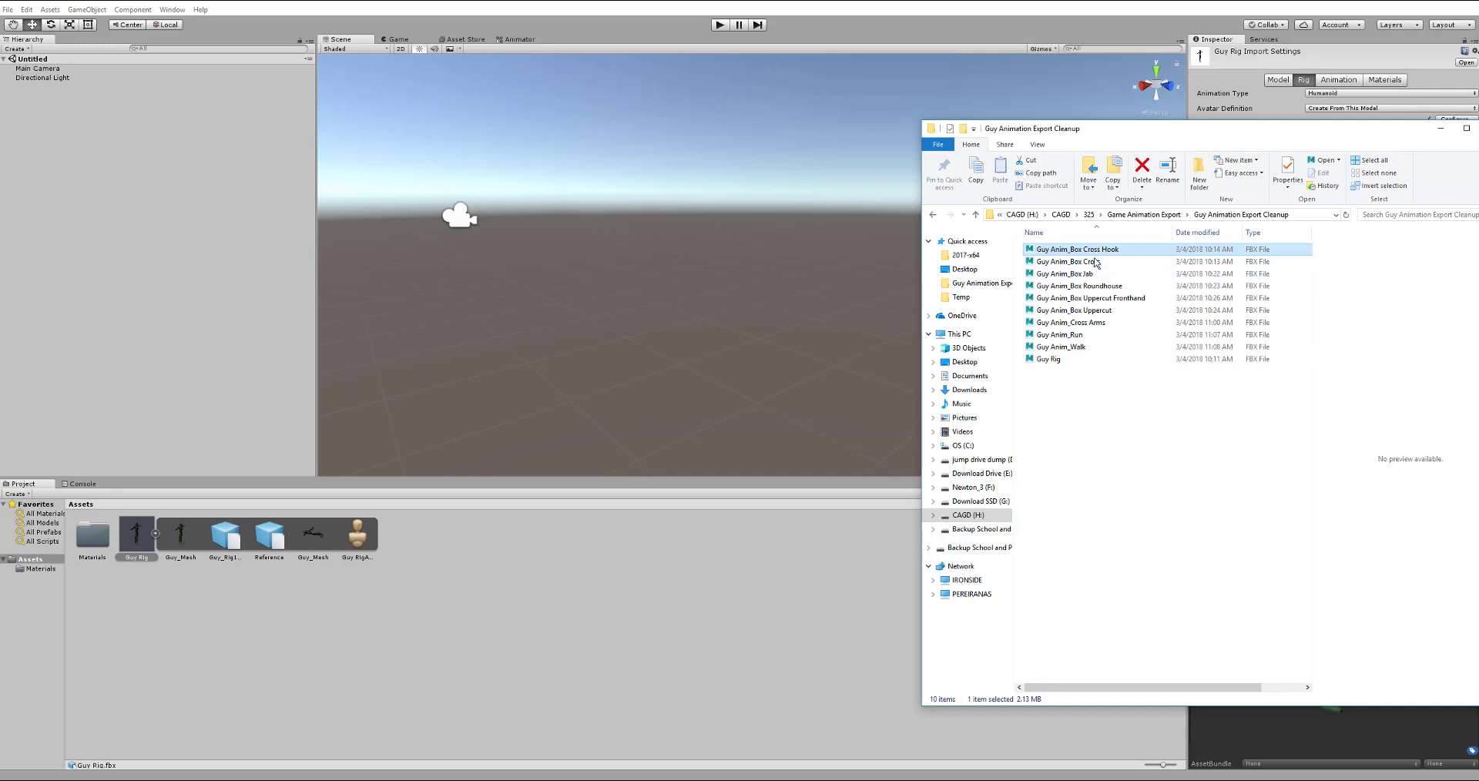
shift+click(1080, 346)
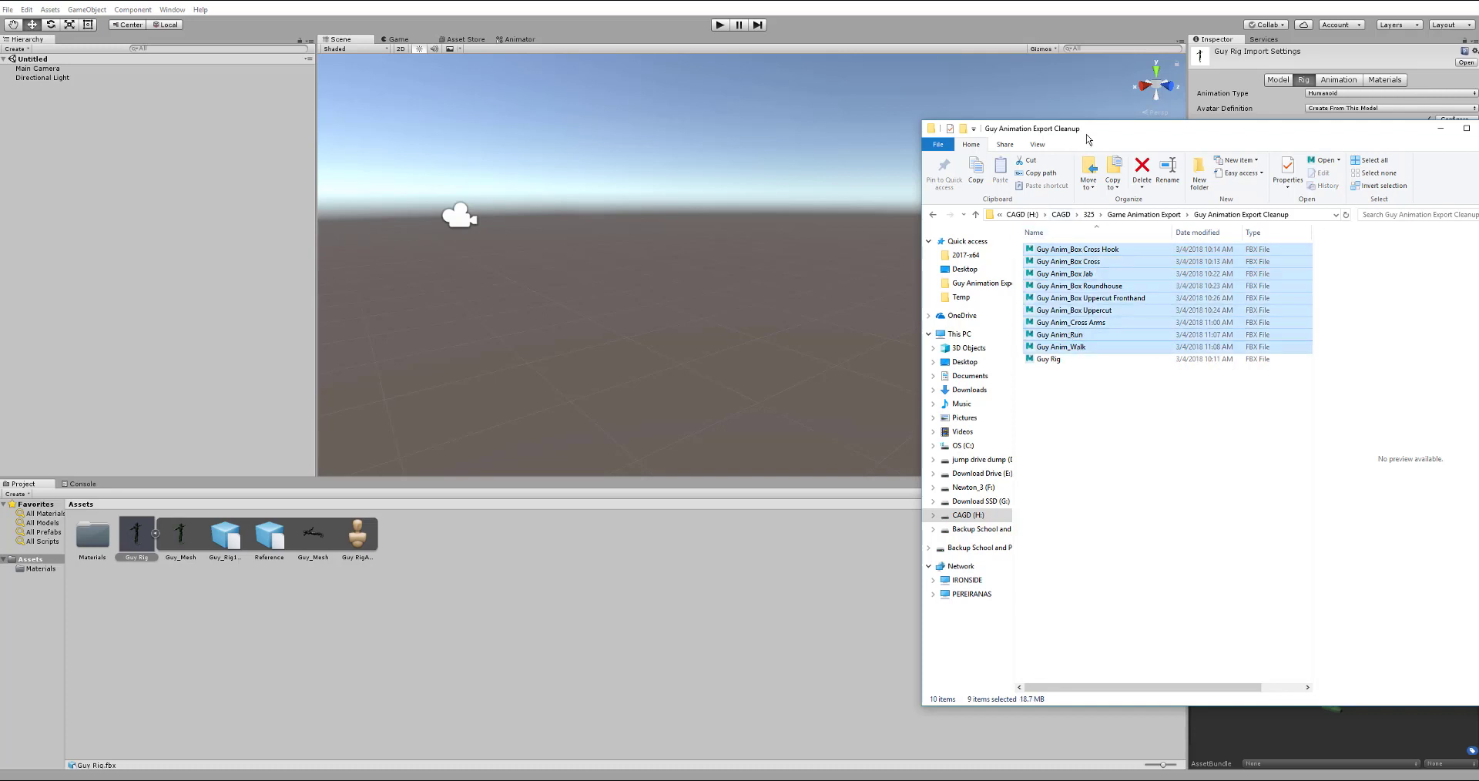
drag(1097, 131, 1172, 123)
drag(1101, 305, 677, 575)
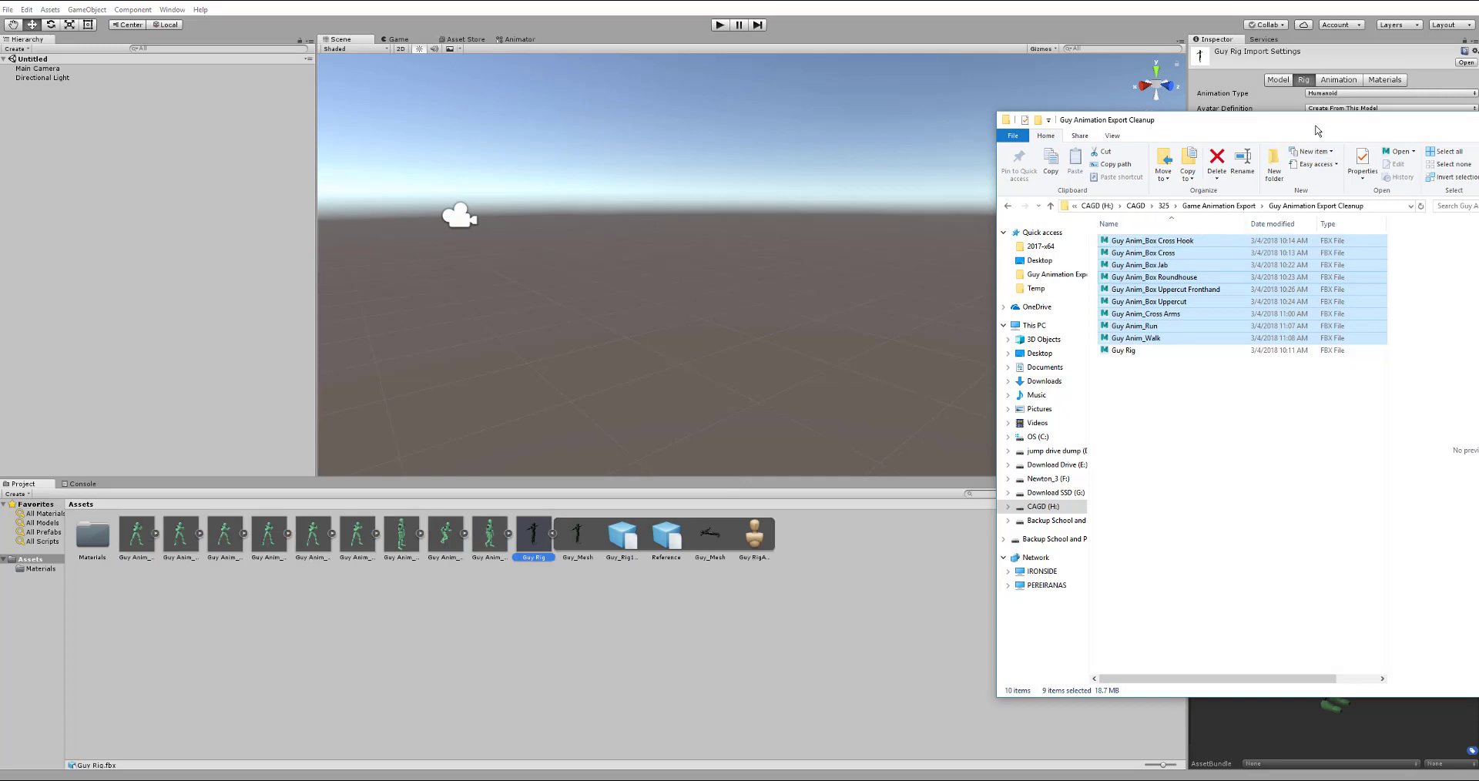
drag(1315, 126, 1478, 119)
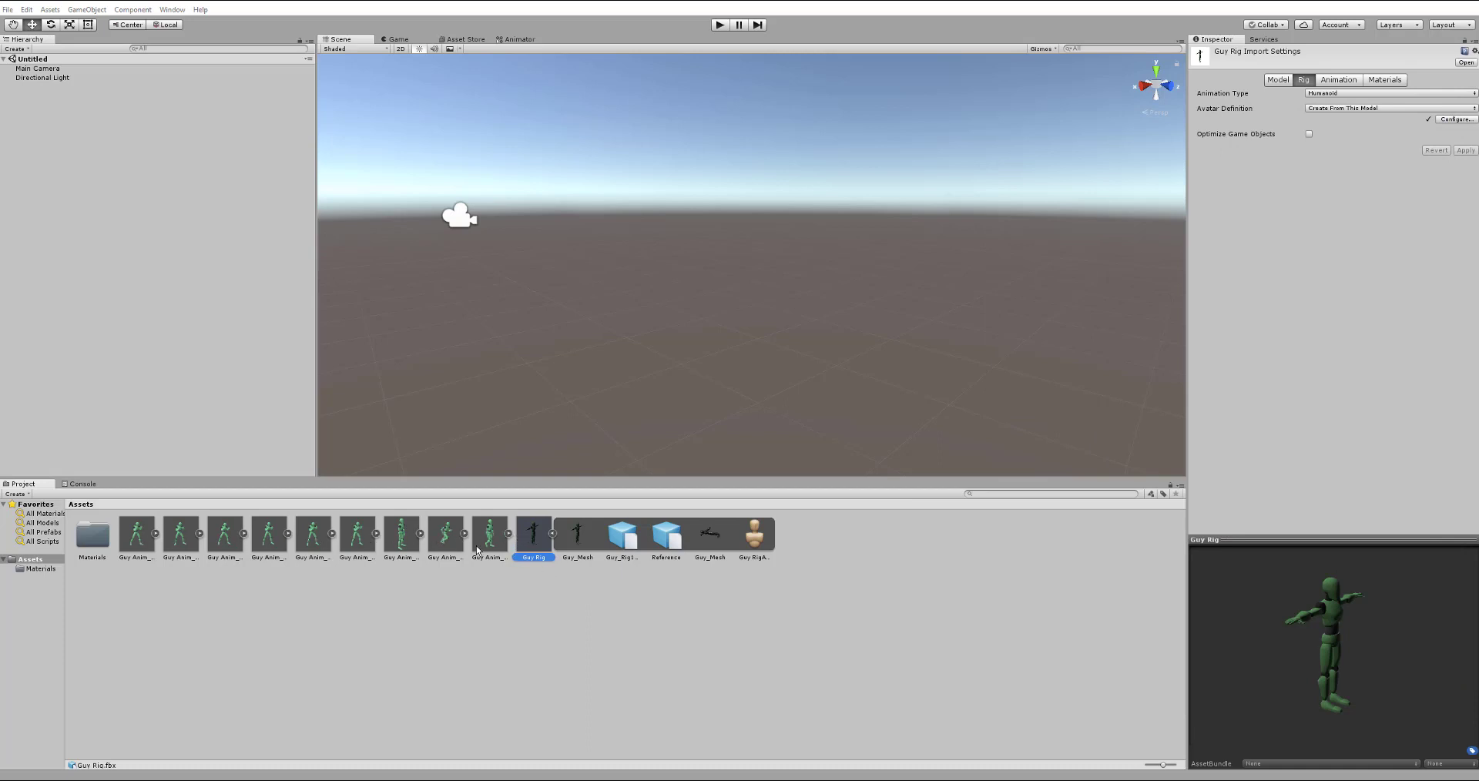
Expand the Guy Anim_Walk asset and preview its Take 001 animation clip, checking the asset's rig import settings
click(507, 533)
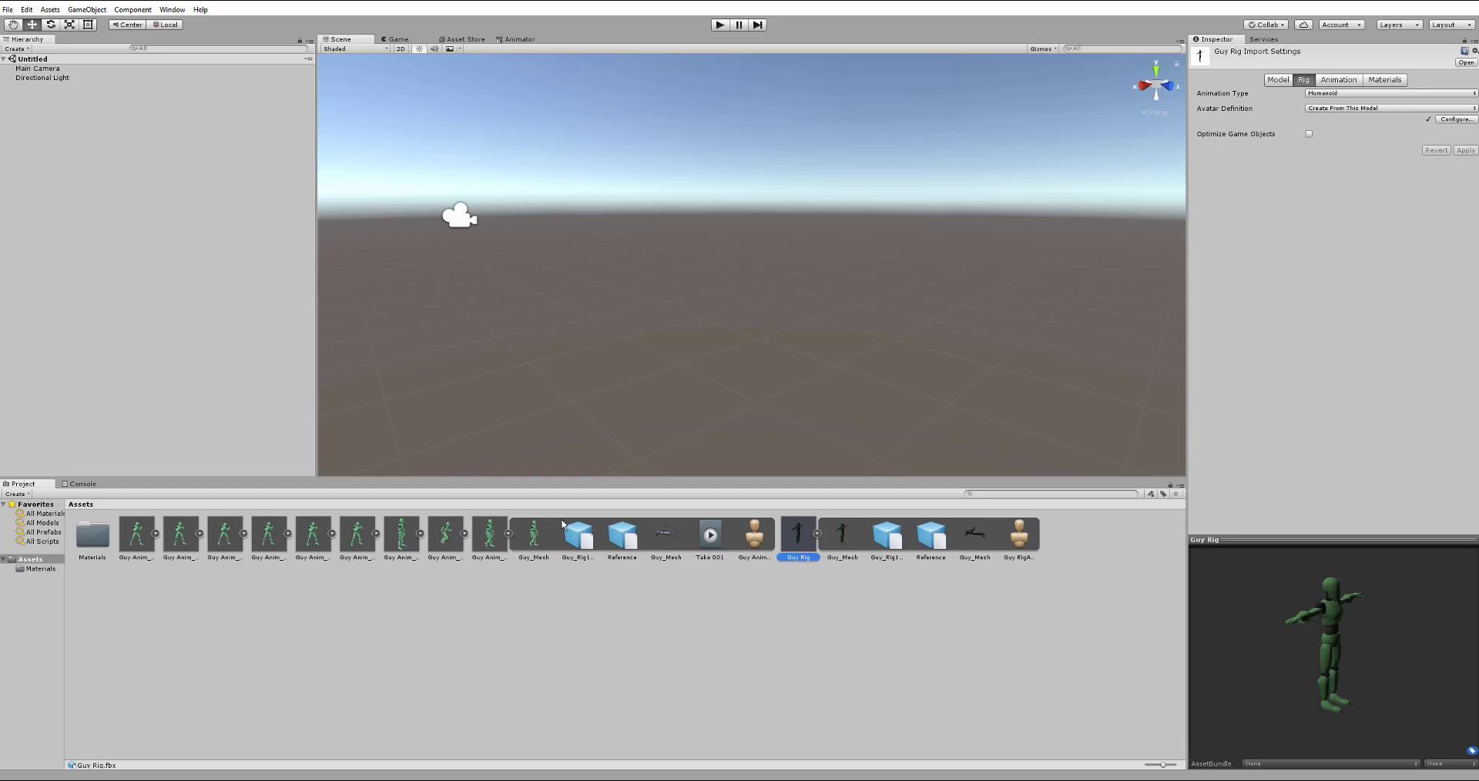
click(710, 536)
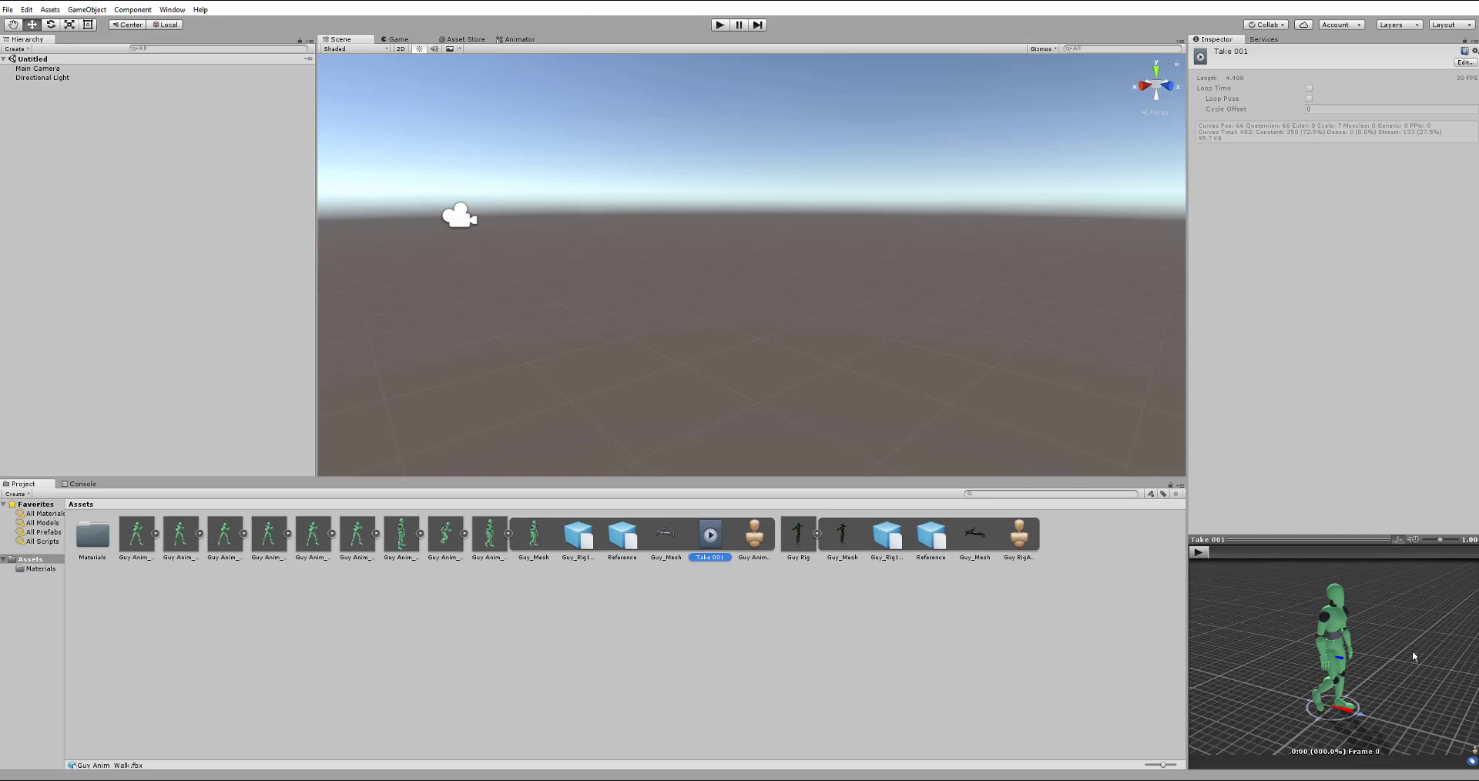
click(1197, 552)
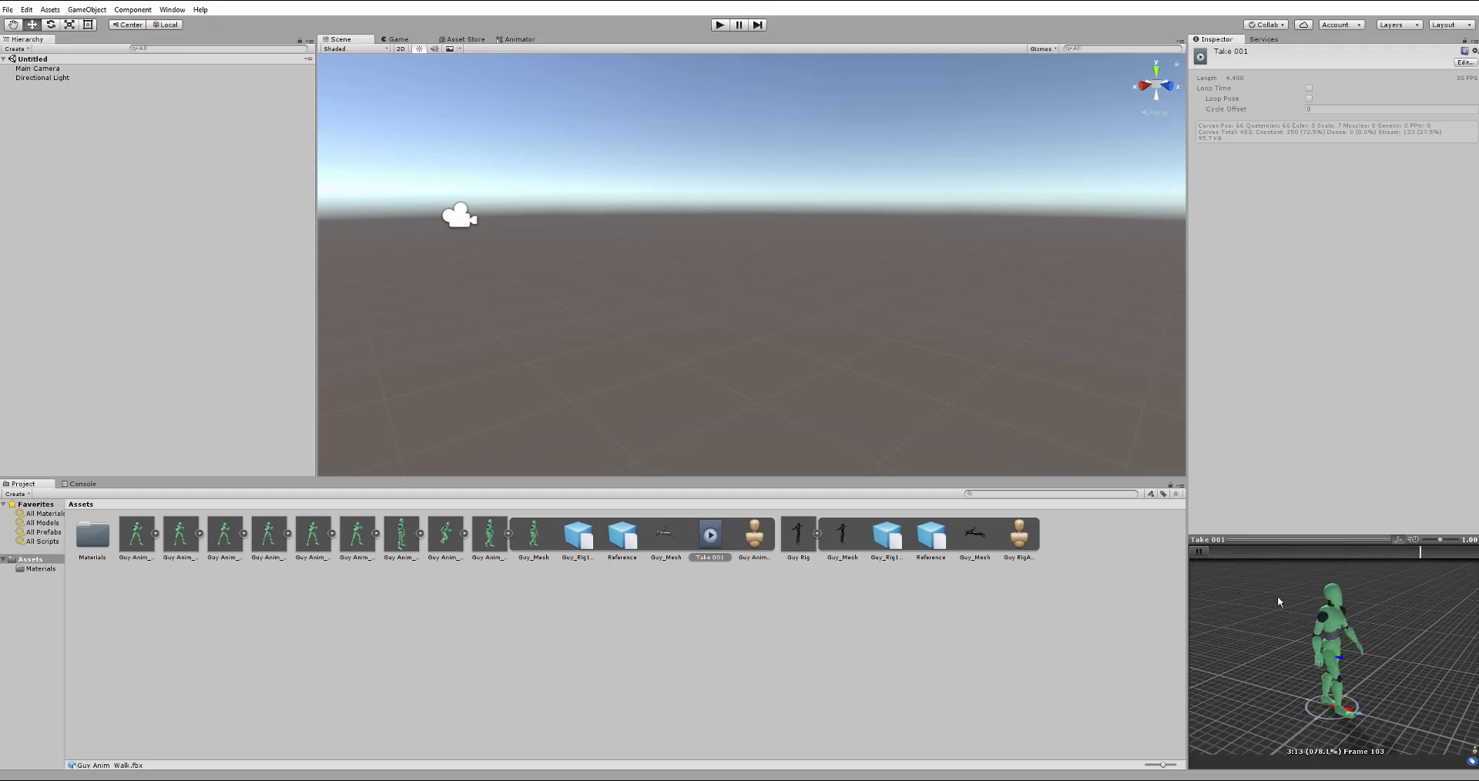
click(496, 535)
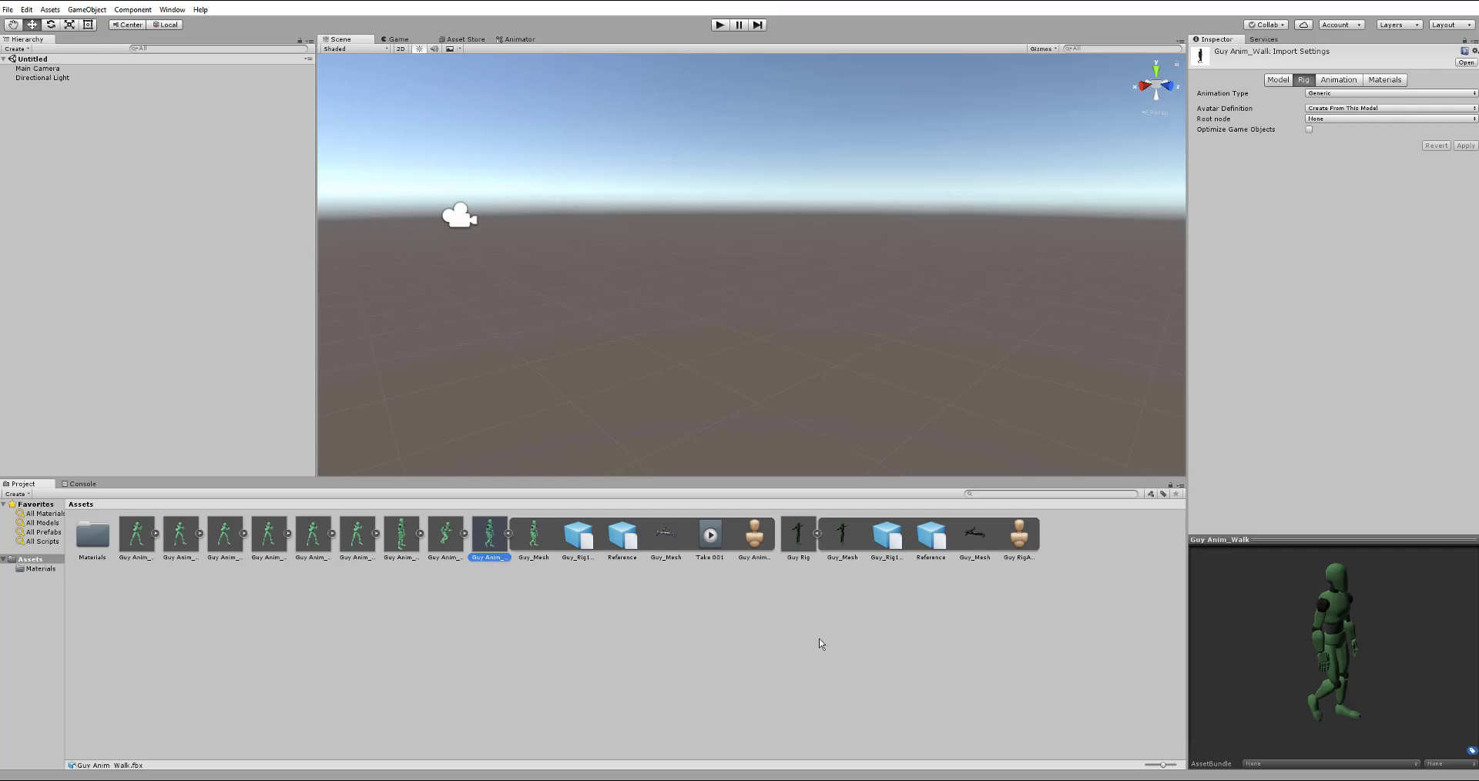
click(709, 538)
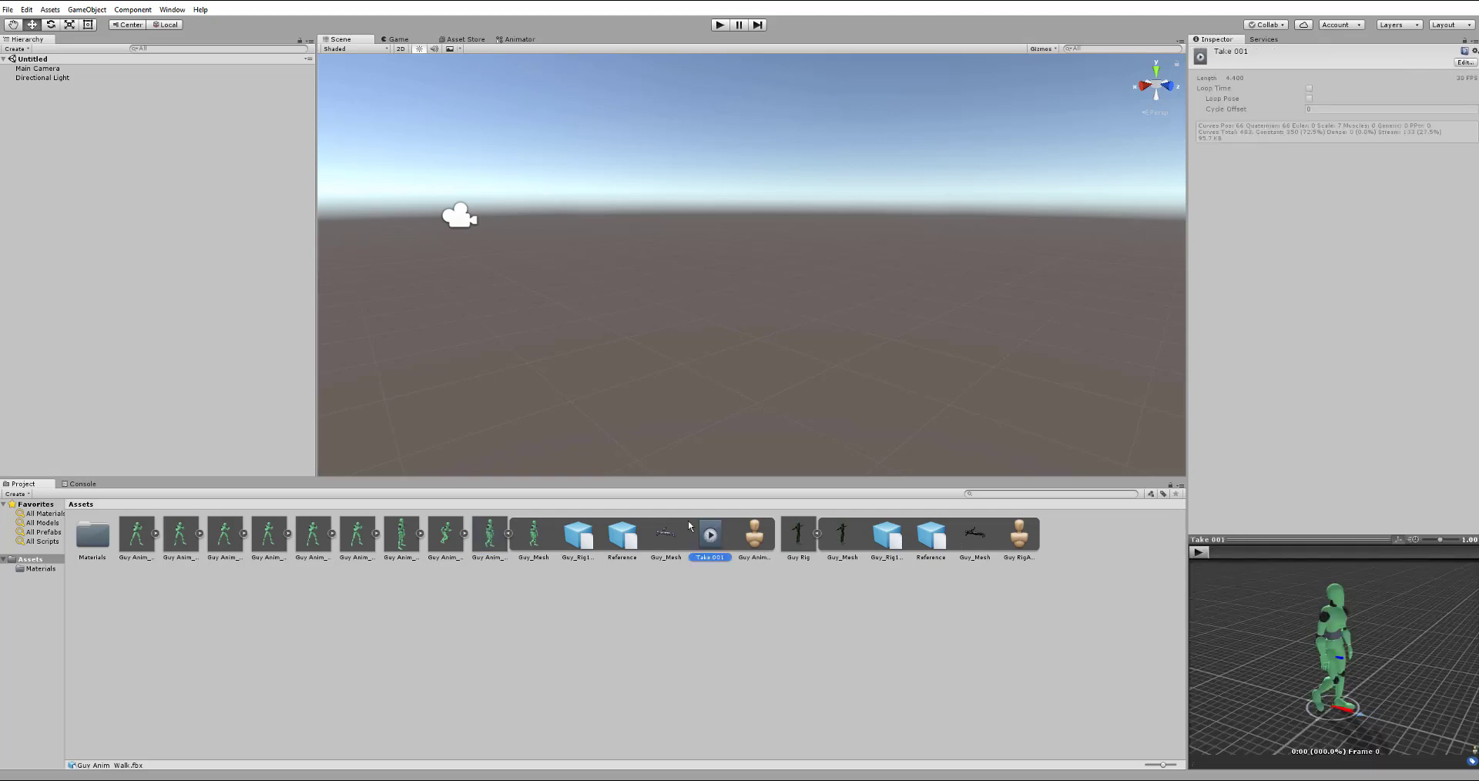